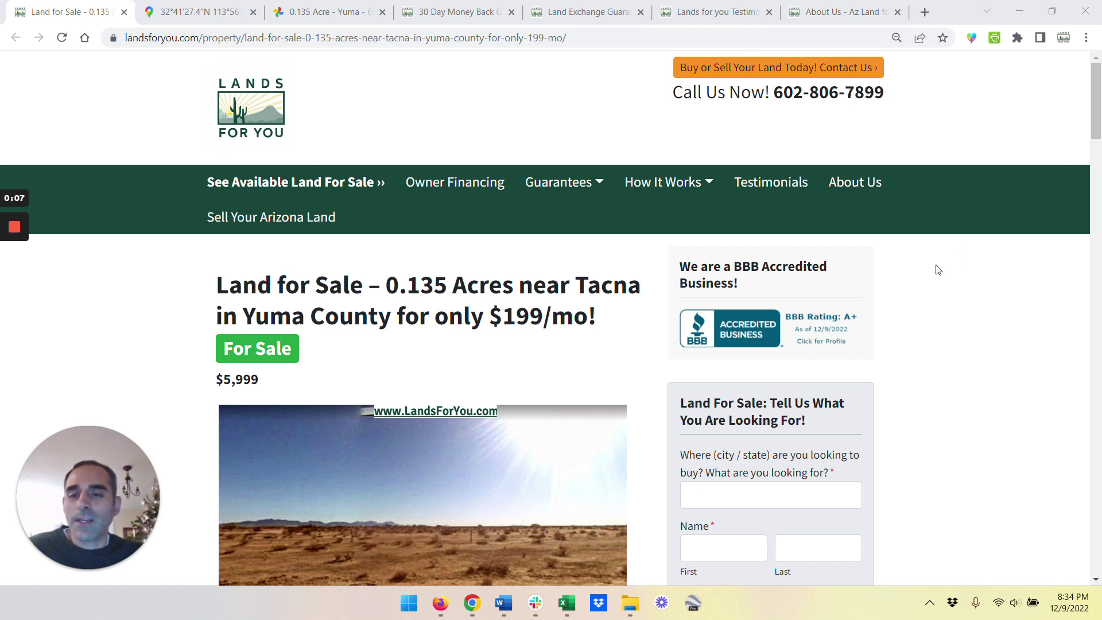
scroll(938, 270, "down", 4)
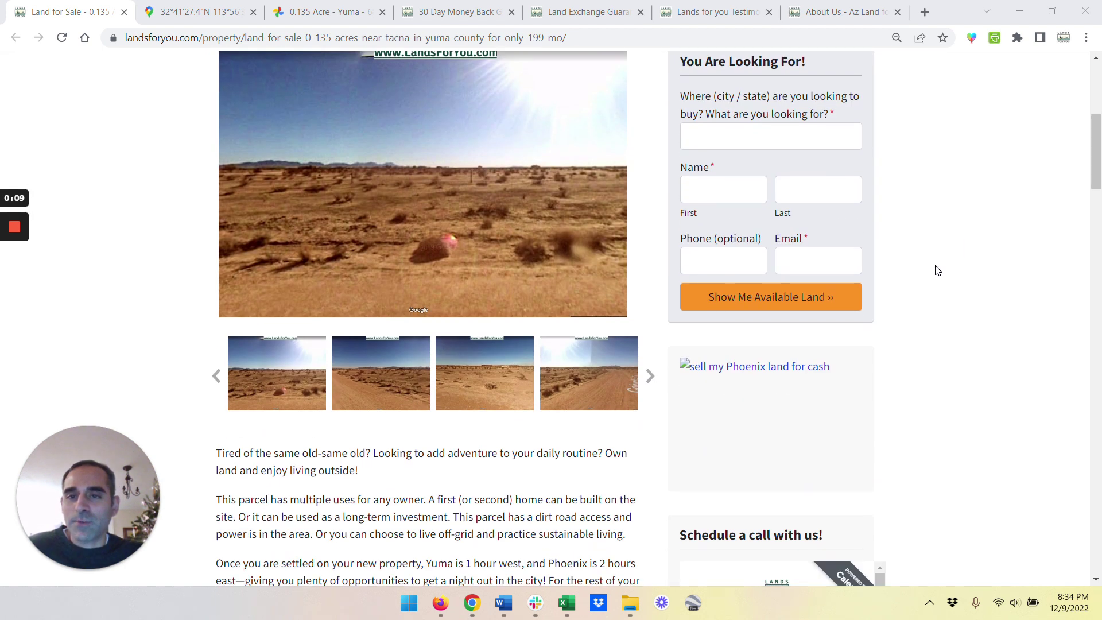
scroll(938, 271, "down", 3)
scroll(938, 270, "down", 2)
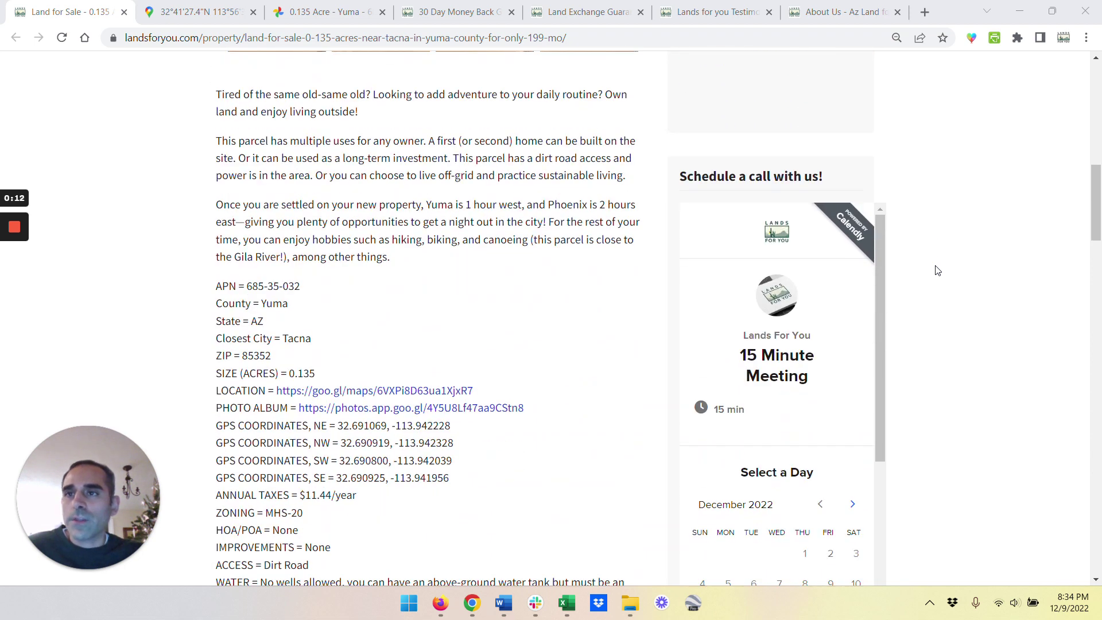
Step: Zoom out over Tacna and Yuma in Google Maps, then zoom back to the Citrus Park pin
left_click(198, 12)
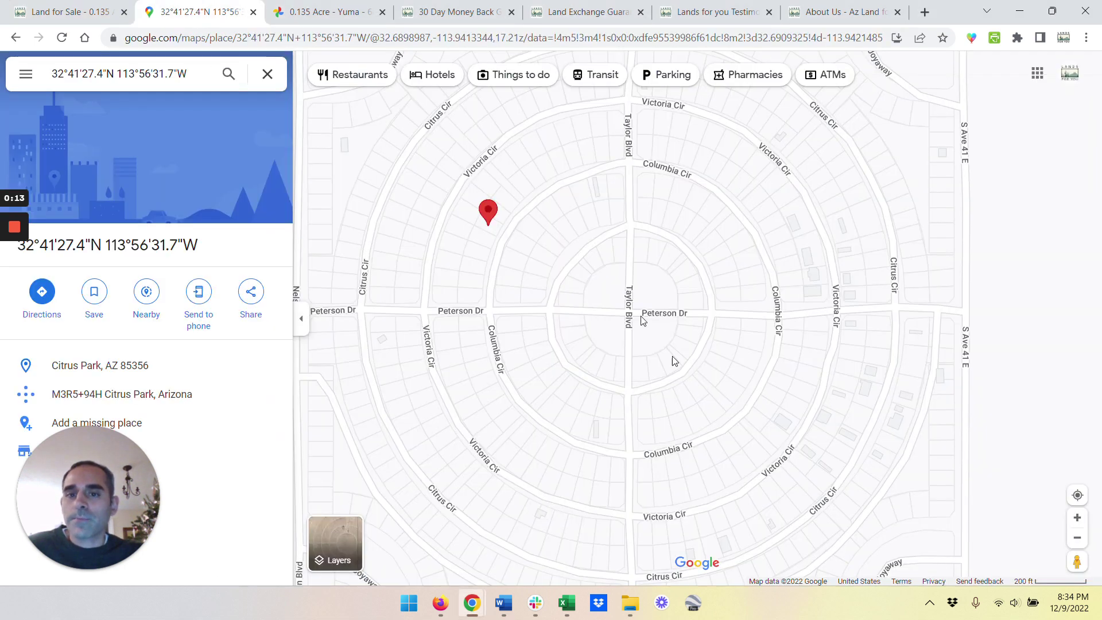
scroll(698, 370, "down", 2)
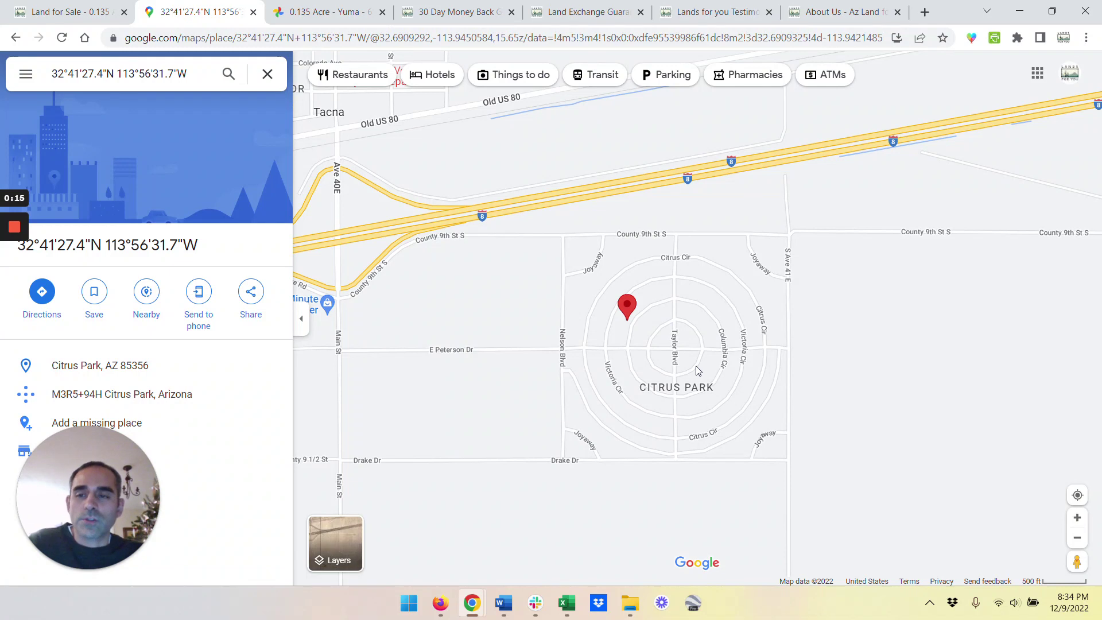
scroll(698, 371, "down", 2)
scroll(697, 371, "down", 2)
scroll(698, 370, "down", 2)
scroll(698, 370, "down", 2)
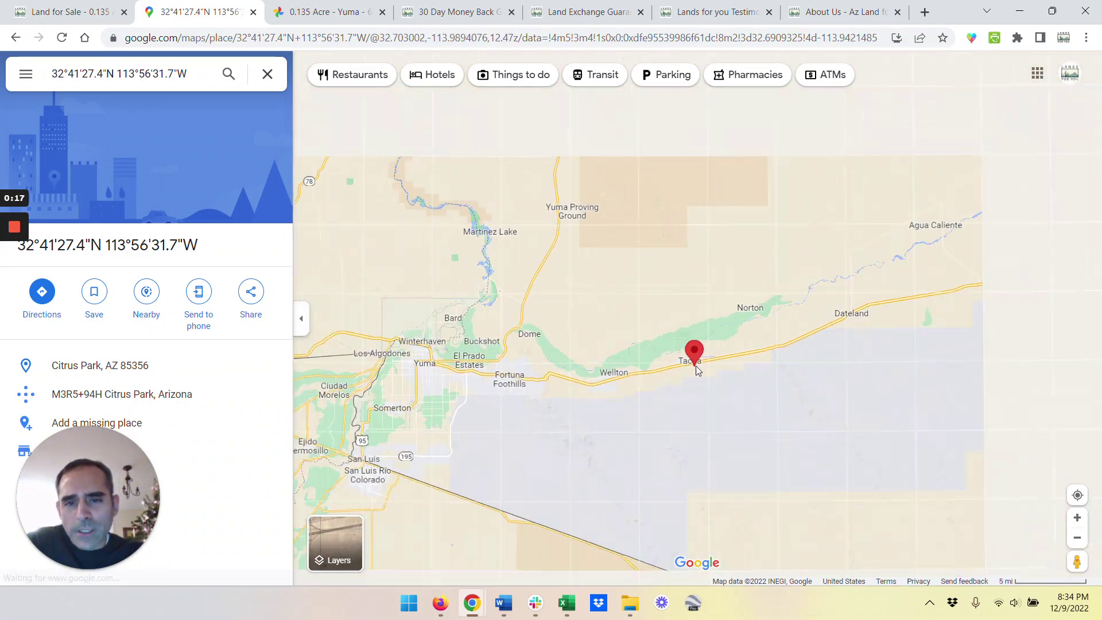
scroll(678, 375, "down", 1)
scroll(677, 375, "down", 1)
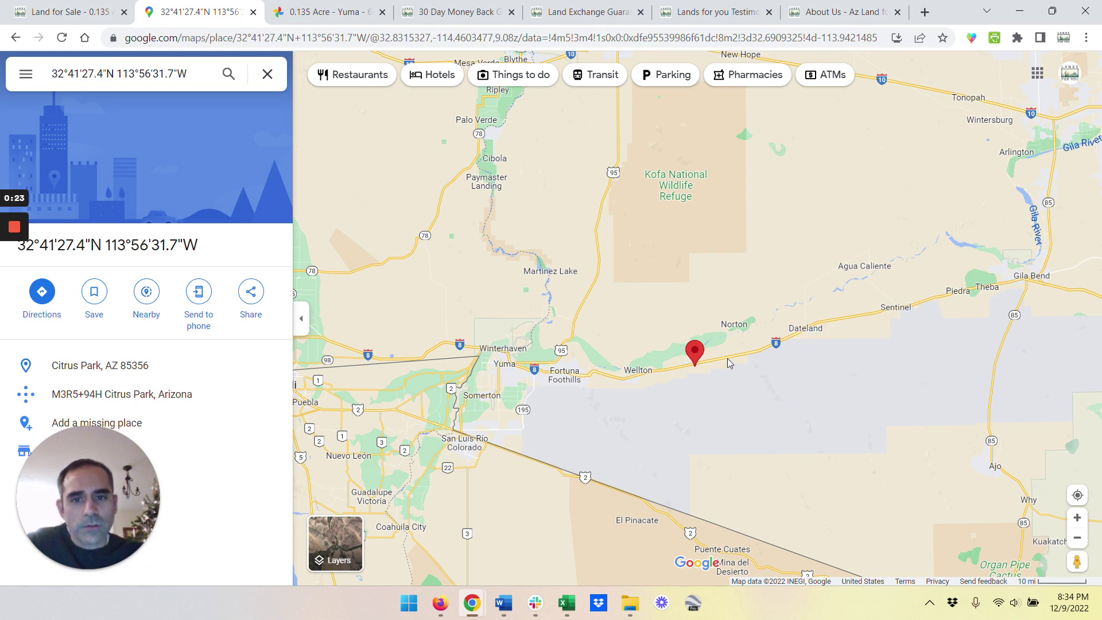
scroll(719, 354, "up", 2)
scroll(682, 380, "up", 1)
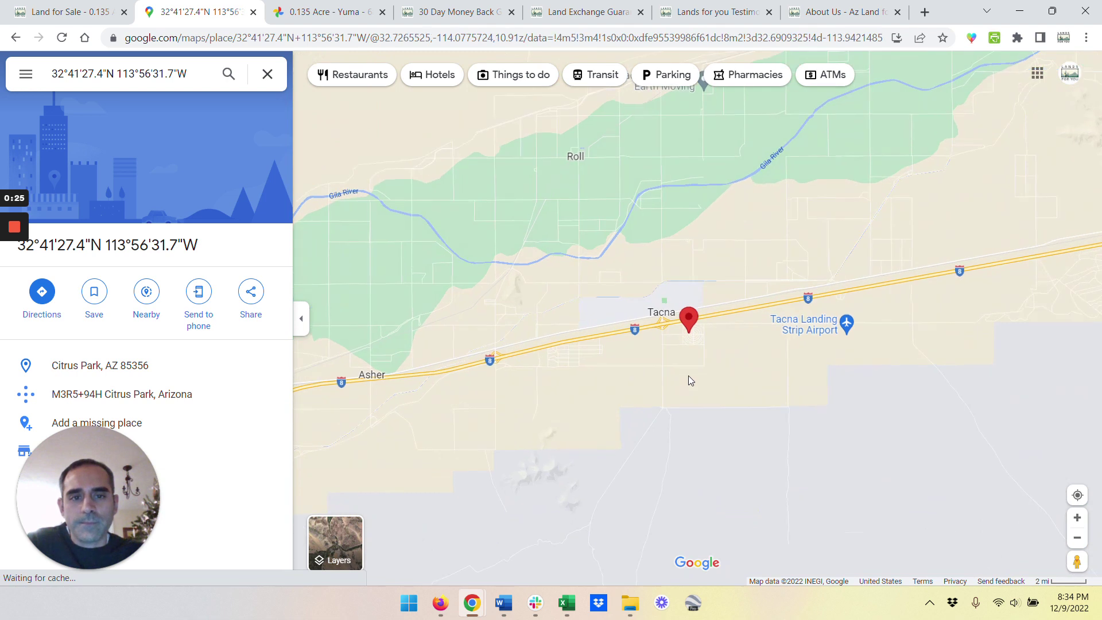
scroll(688, 376, "up", 1)
scroll(709, 297, "up", 2)
scroll(668, 322, "up", 1)
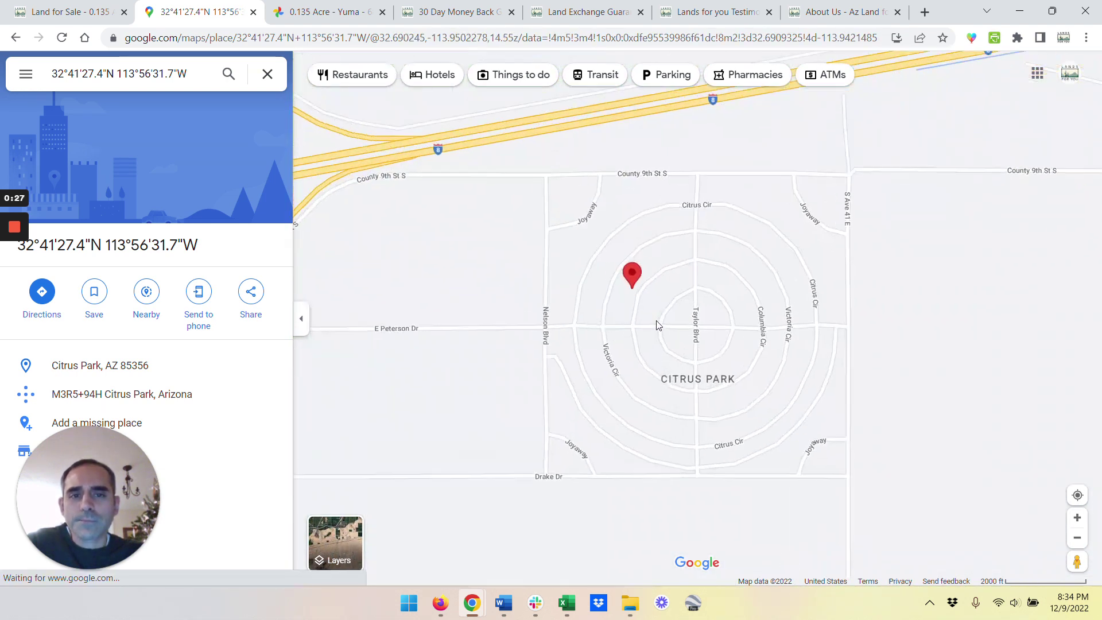
left_click(346, 550)
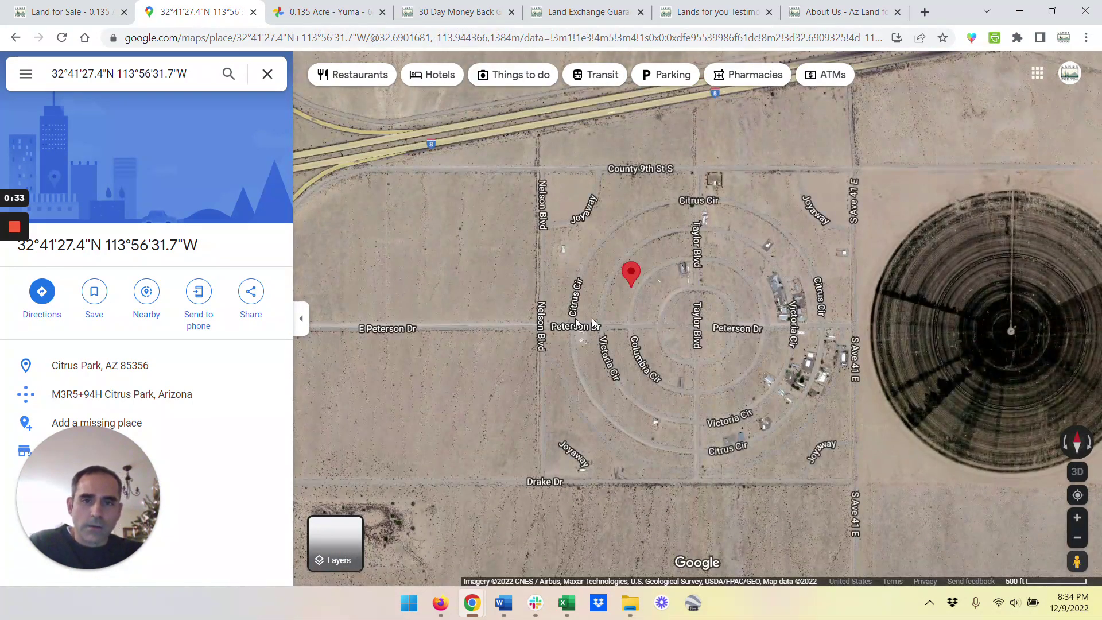
Step: Pan the satellite map west toward Main St and north to the town of Tacna
left_click_drag(517, 323, 822, 319)
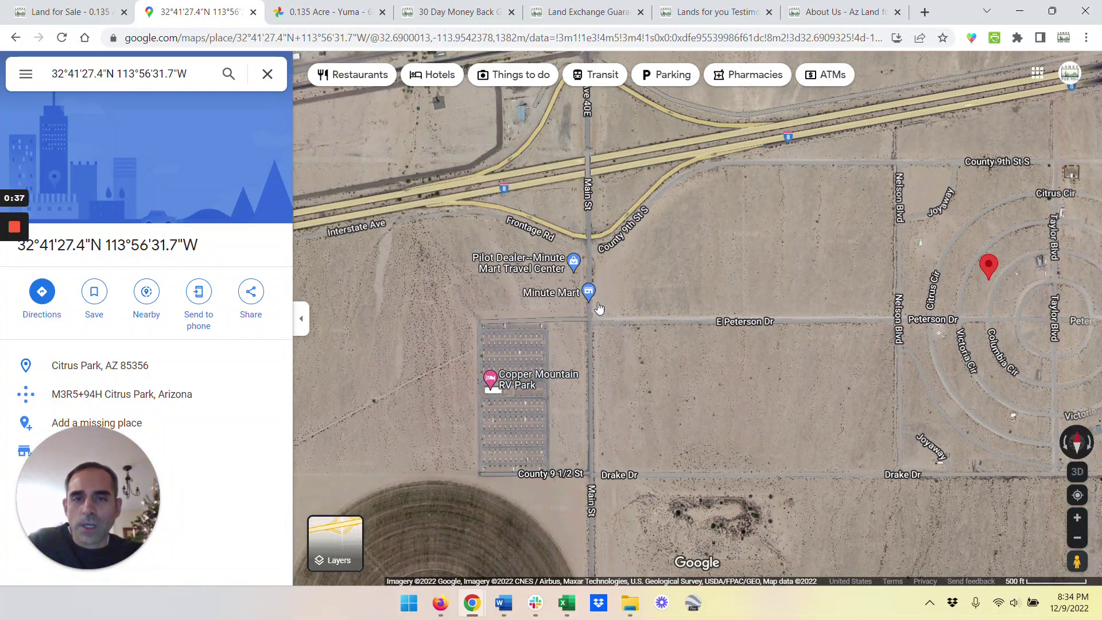
left_click_drag(600, 306, 595, 568)
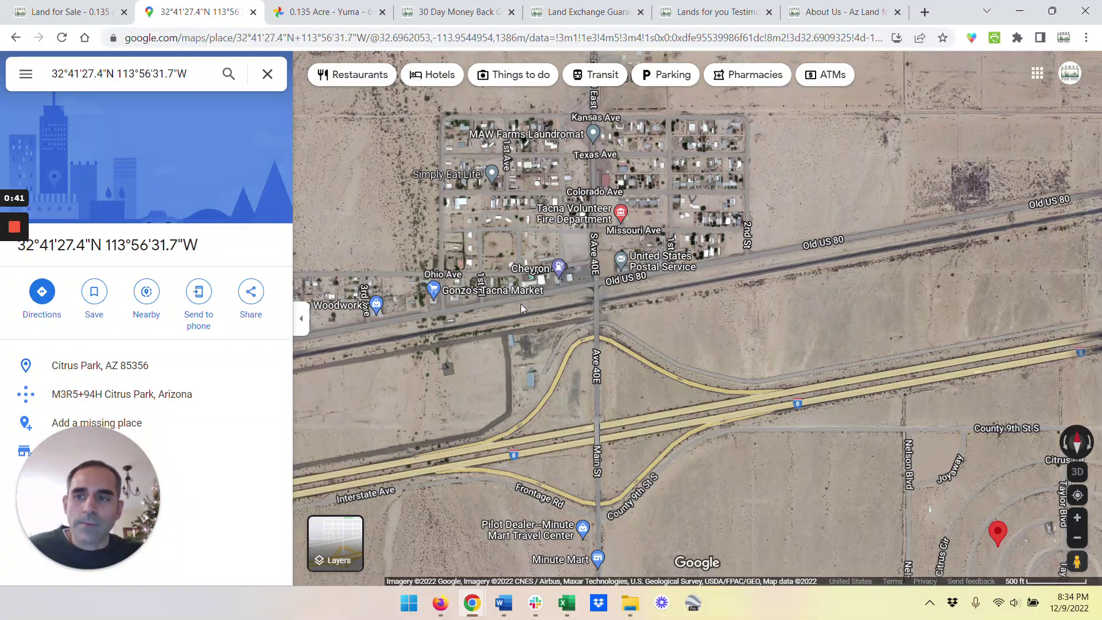
Step: Map the 43-minute drive between Citrus Park and Yuma, AZ, then browse the parcel's photo album
left_click(43, 291)
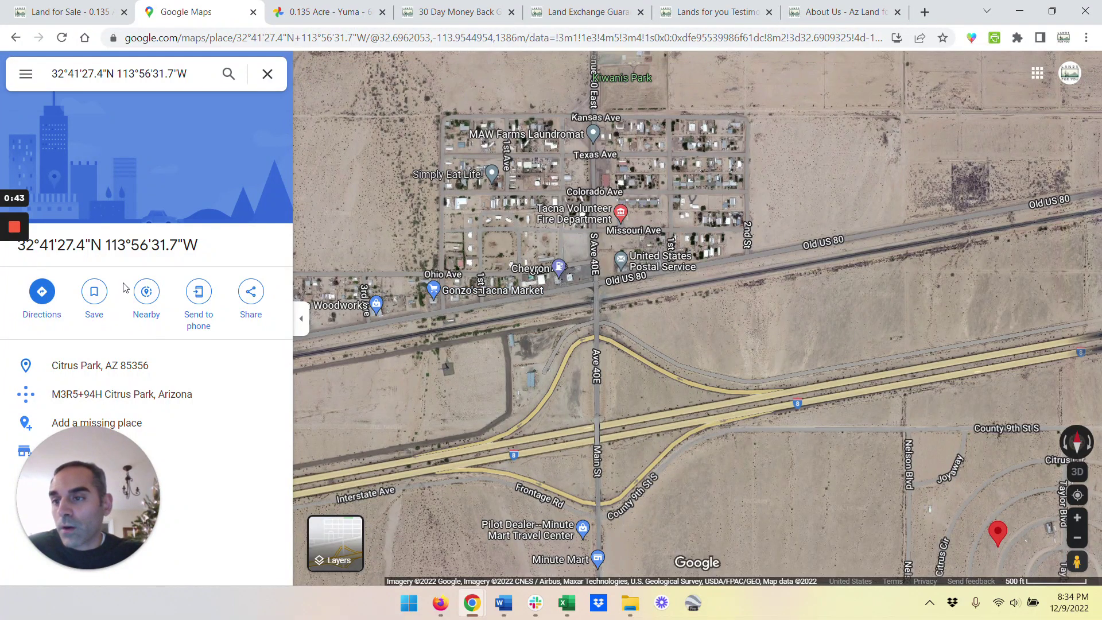
type("yuma")
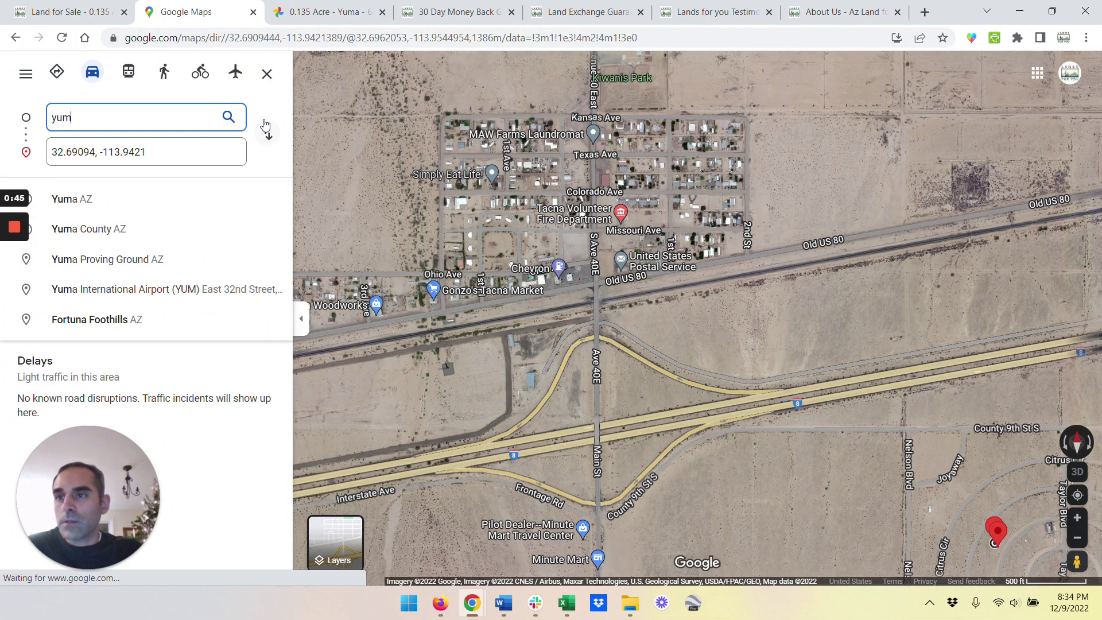
left_click(71, 199)
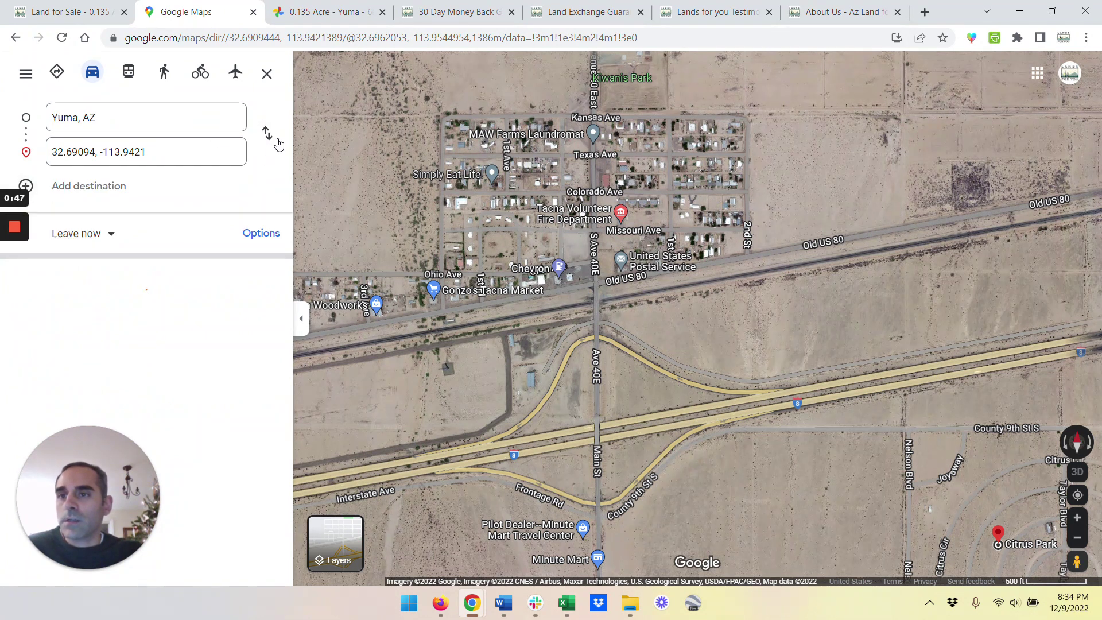
left_click(269, 136)
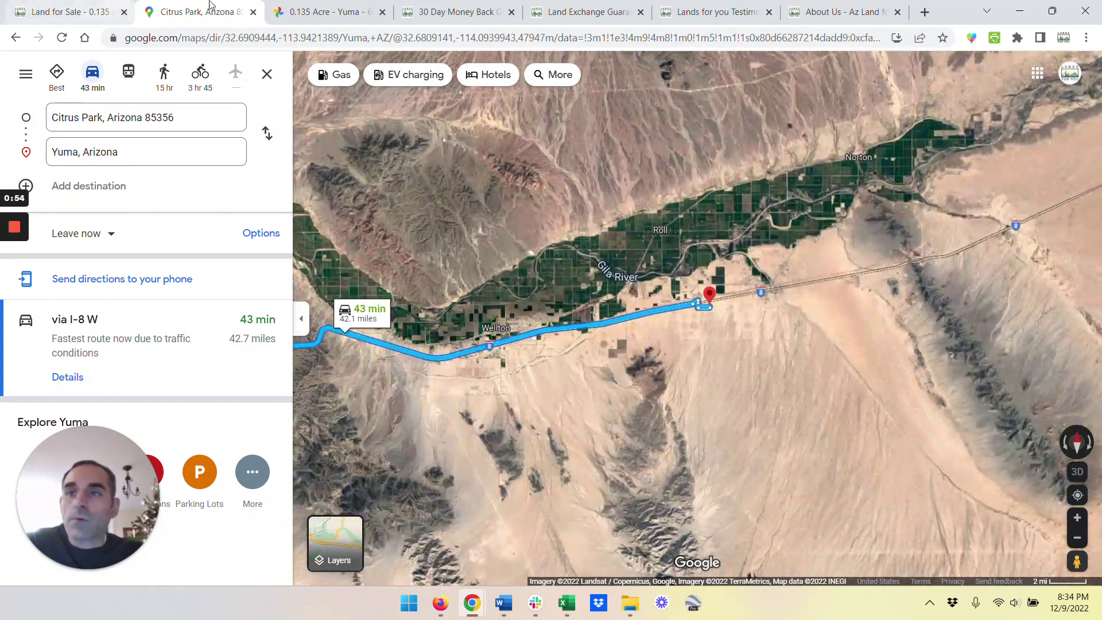
left_click(324, 11)
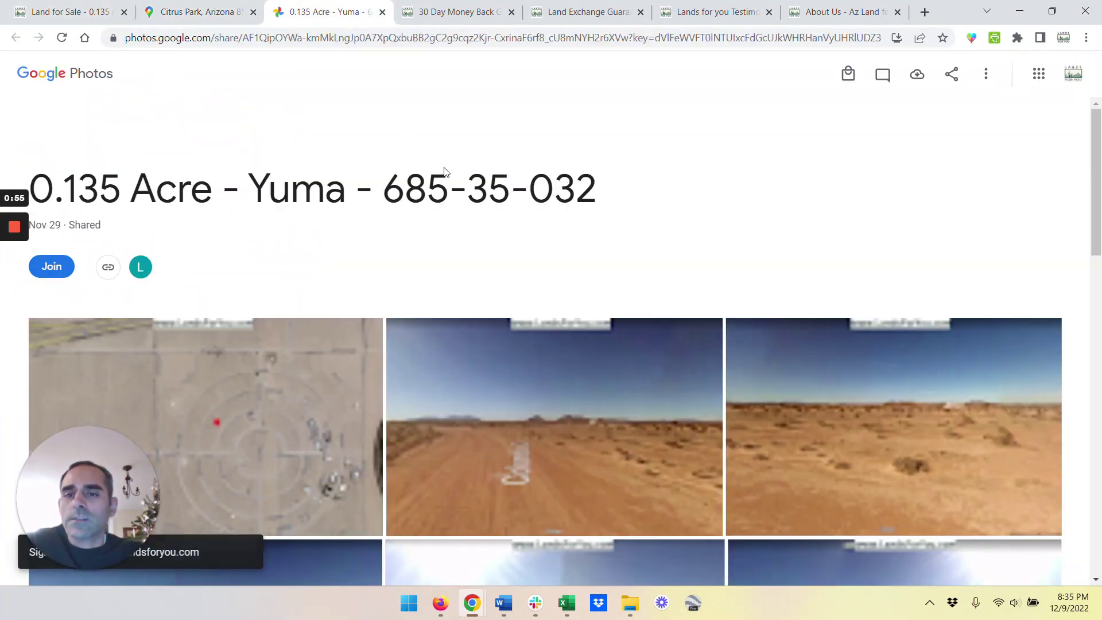
scroll(682, 248, "down", 4)
scroll(682, 249, "down", 4)
scroll(683, 249, "down", 4)
scroll(682, 248, "down", 3)
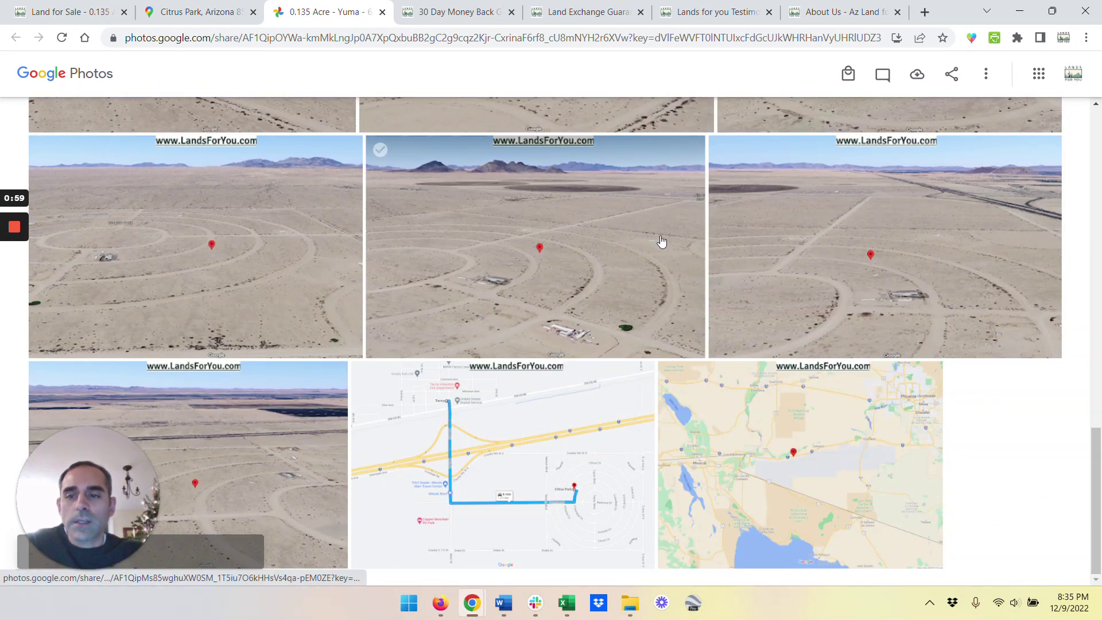
left_click(74, 11)
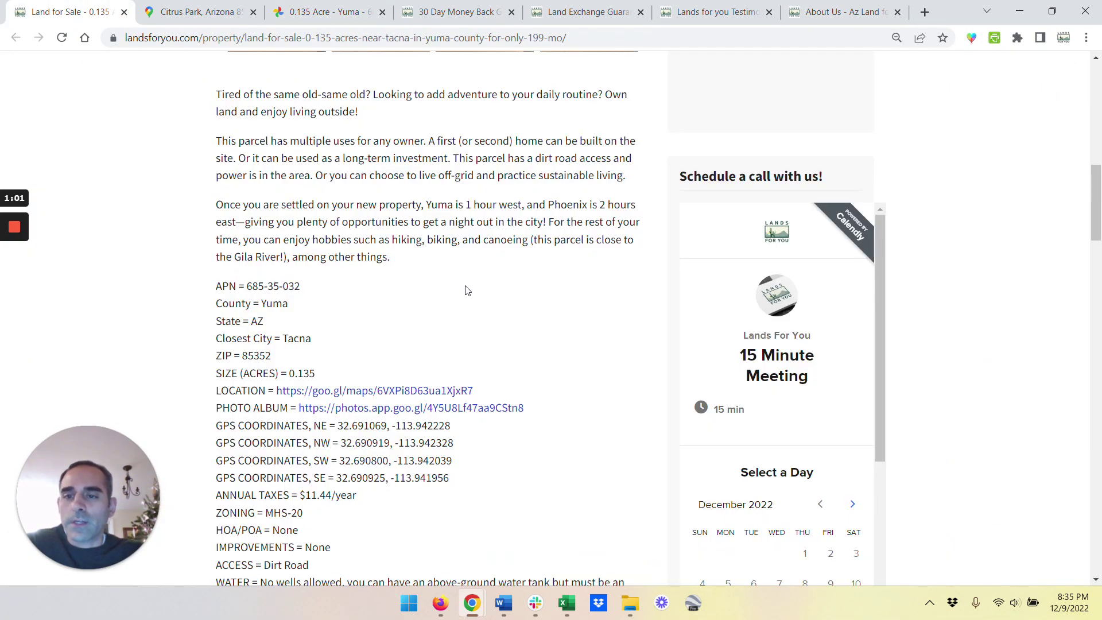
scroll(474, 288, "down", 2)
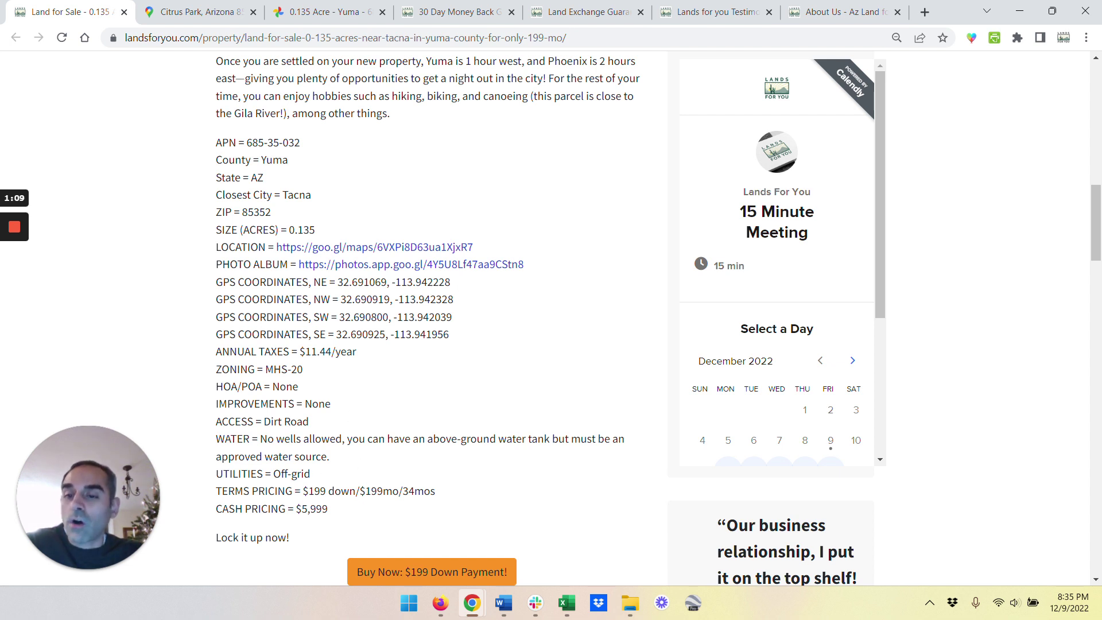
scroll(358, 403, "down", 1)
scroll(370, 370, "down", 2)
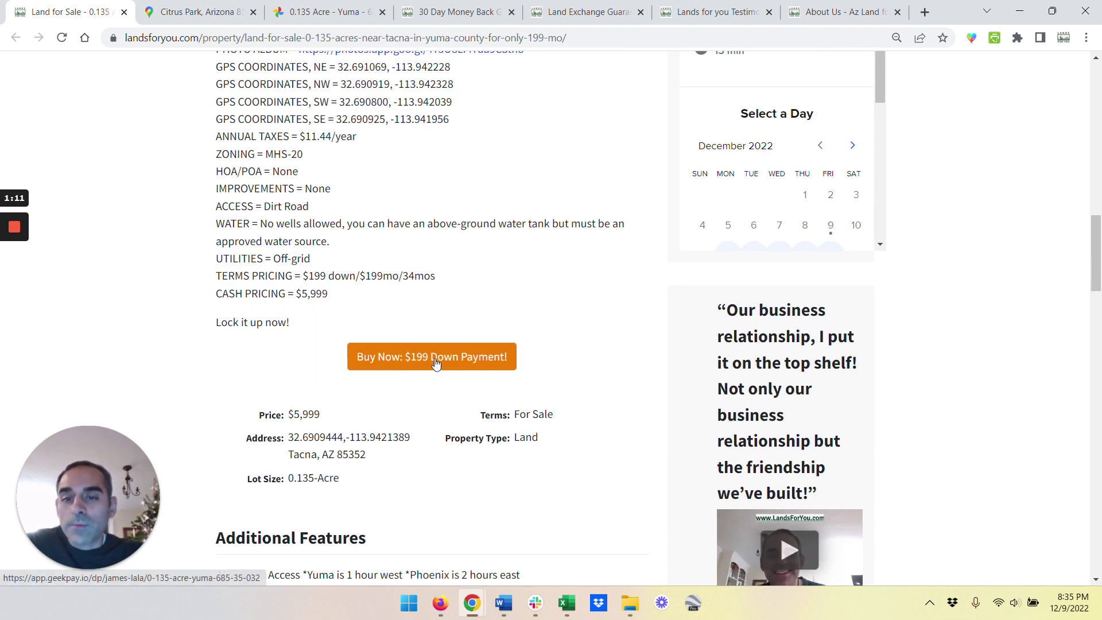
Step: Preview the $199 down-payment checkout for the Yuma parcel, then return to the listing
left_click(437, 364)
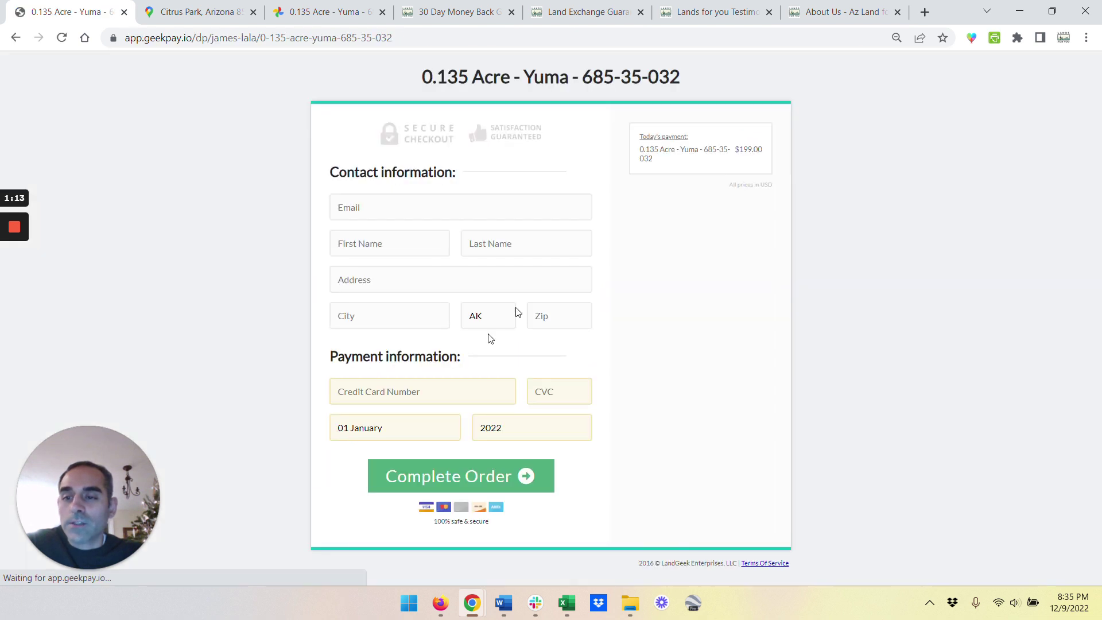
left_click(16, 39)
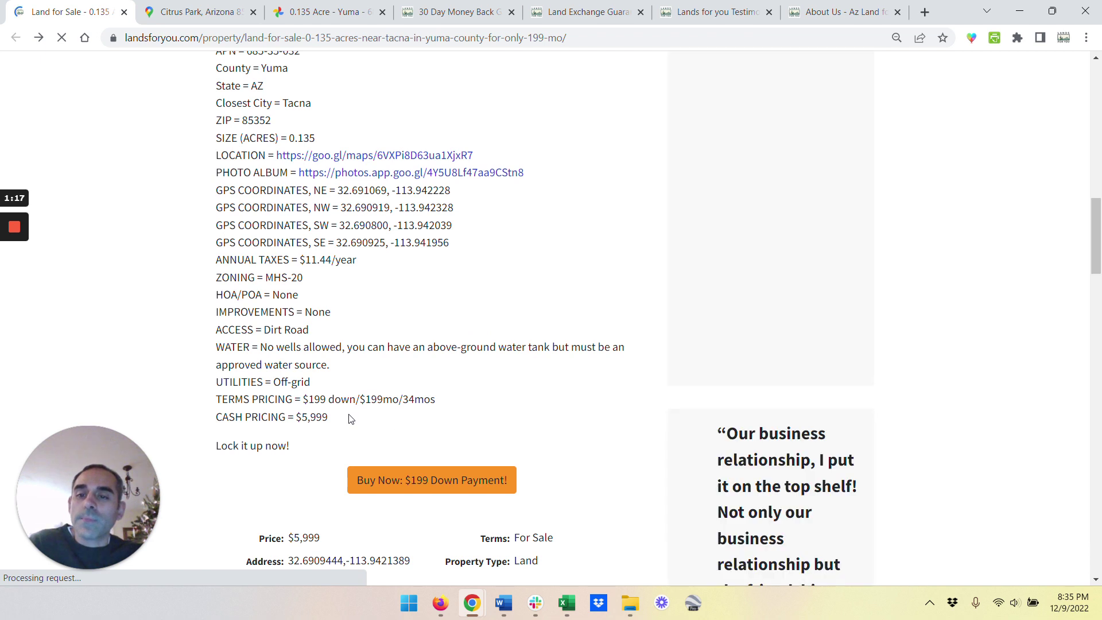
Step: Highlight the $5,999 cash and $199 down/$199 monthly terms prices, then view the money-back guarantee
left_click_drag(330, 417, 294, 417)
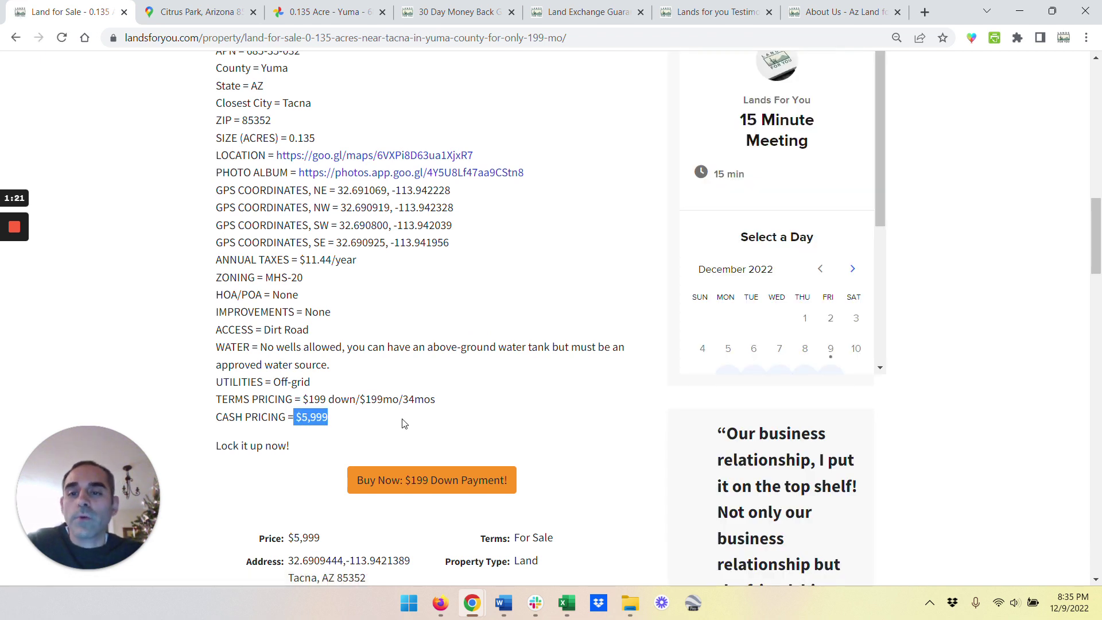
left_click_drag(435, 400, 303, 400)
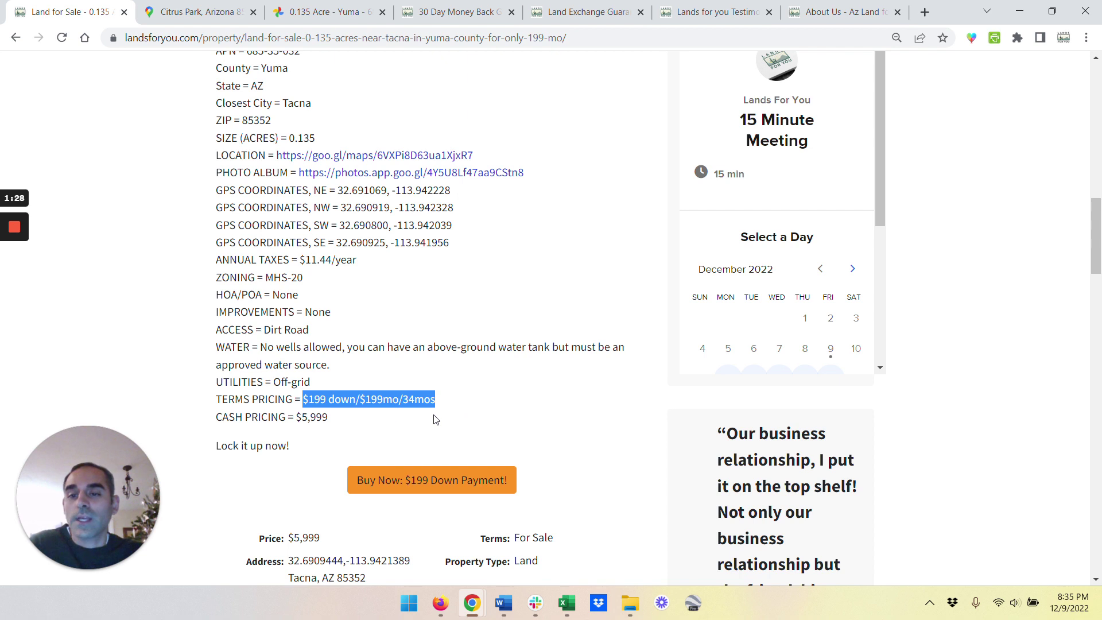
left_click(602, 393)
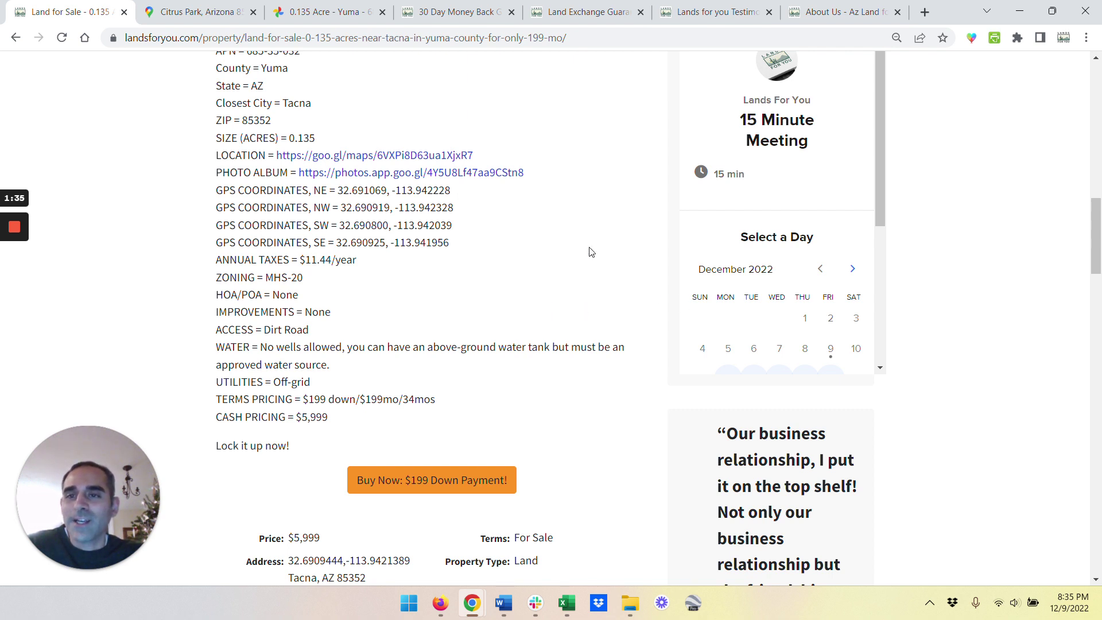
scroll(589, 251, "up", 10)
mouse_move(564, 181)
left_click(603, 254)
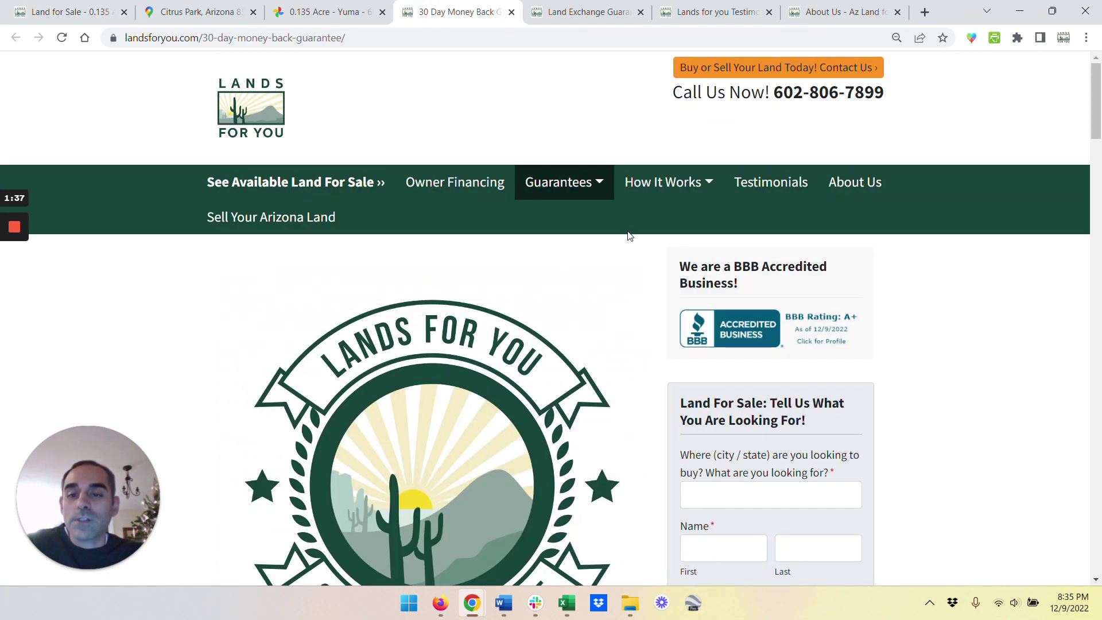
scroll(629, 236, "down", 3)
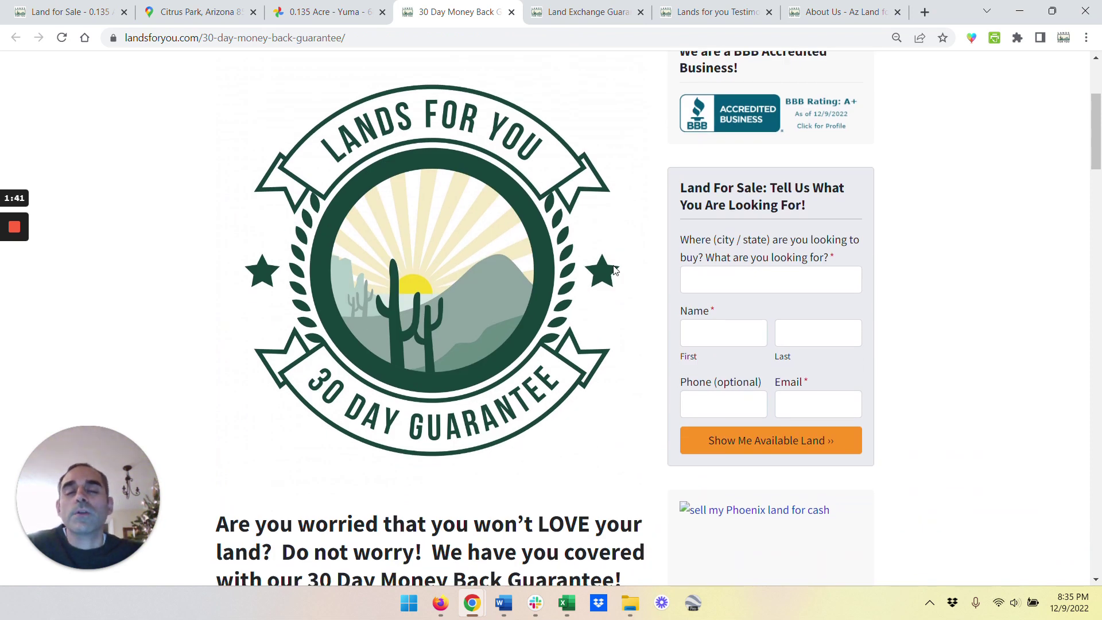
left_click(586, 12)
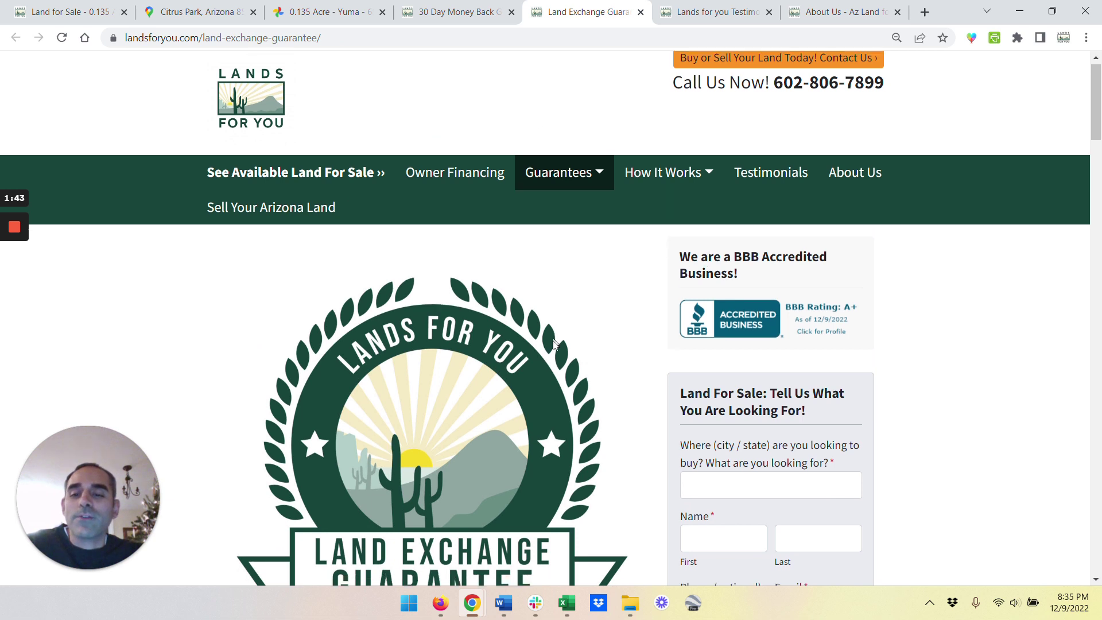
scroll(546, 353, "down", 3)
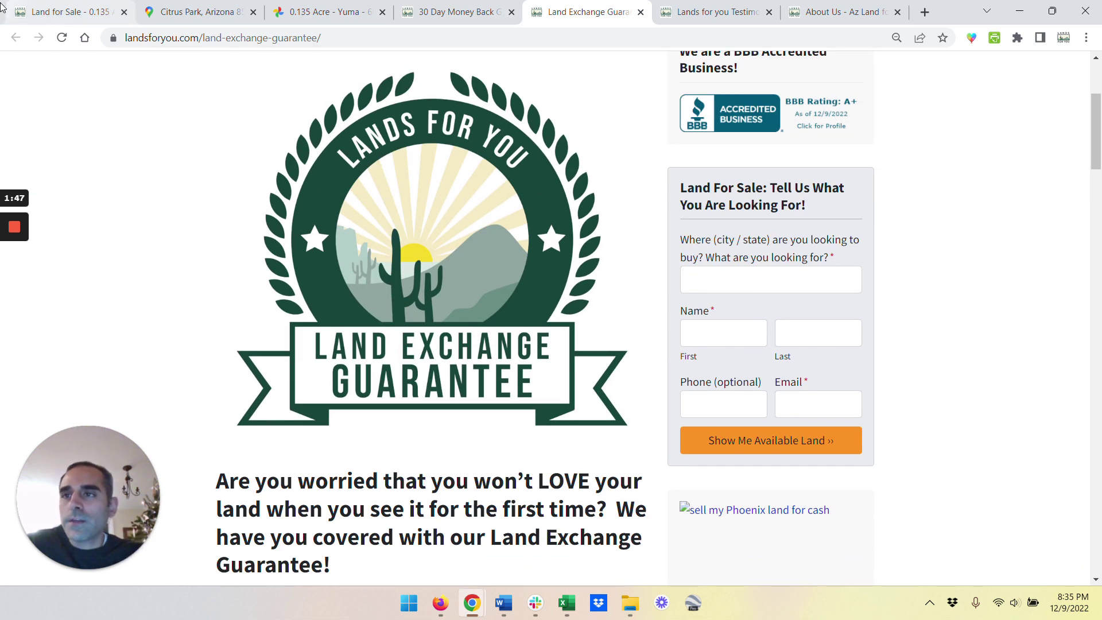
Step: Return to the 0.135-acre Tacna listing and scroll to its APN property details
left_click(65, 12)
scroll(482, 345, "down", 5)
scroll(483, 345, "down", 3)
scroll(483, 345, "down", 5)
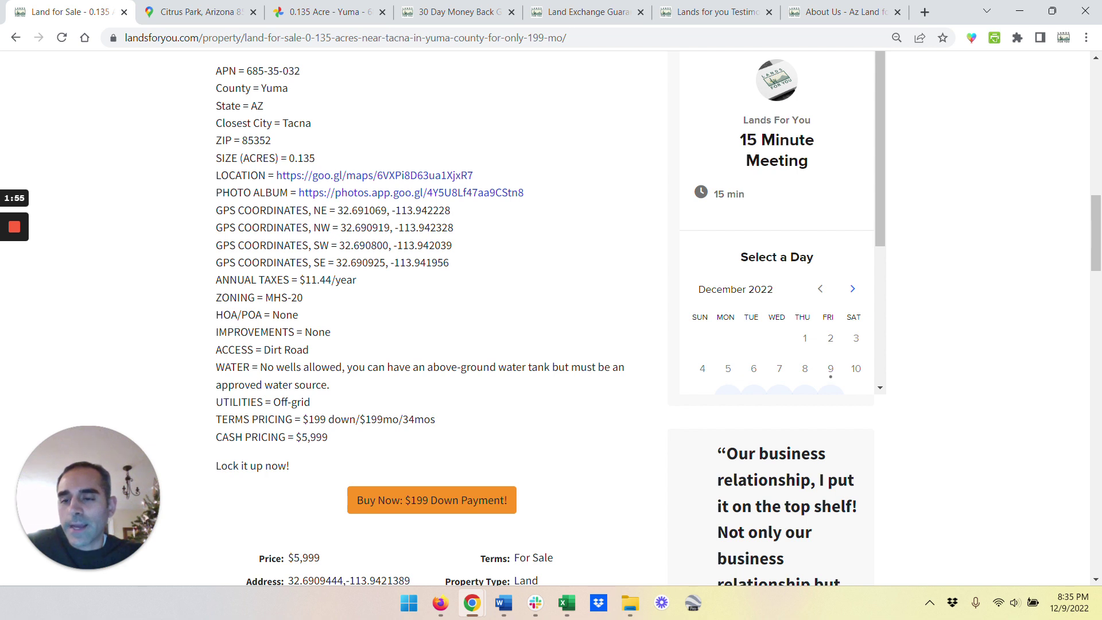
left_click_drag(437, 420, 302, 420)
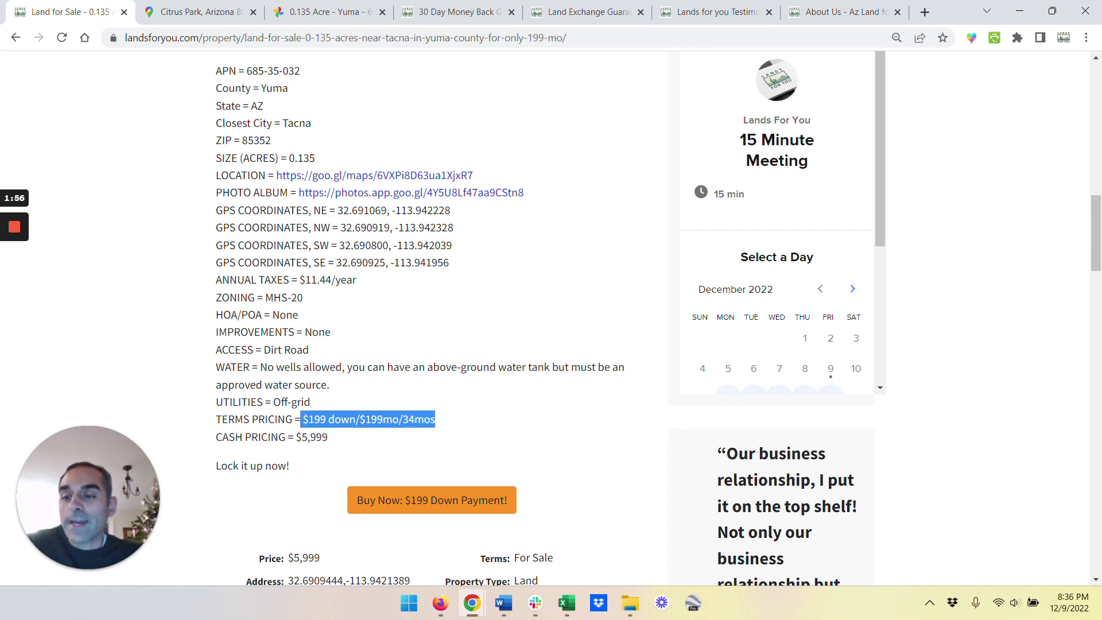
left_click(334, 414)
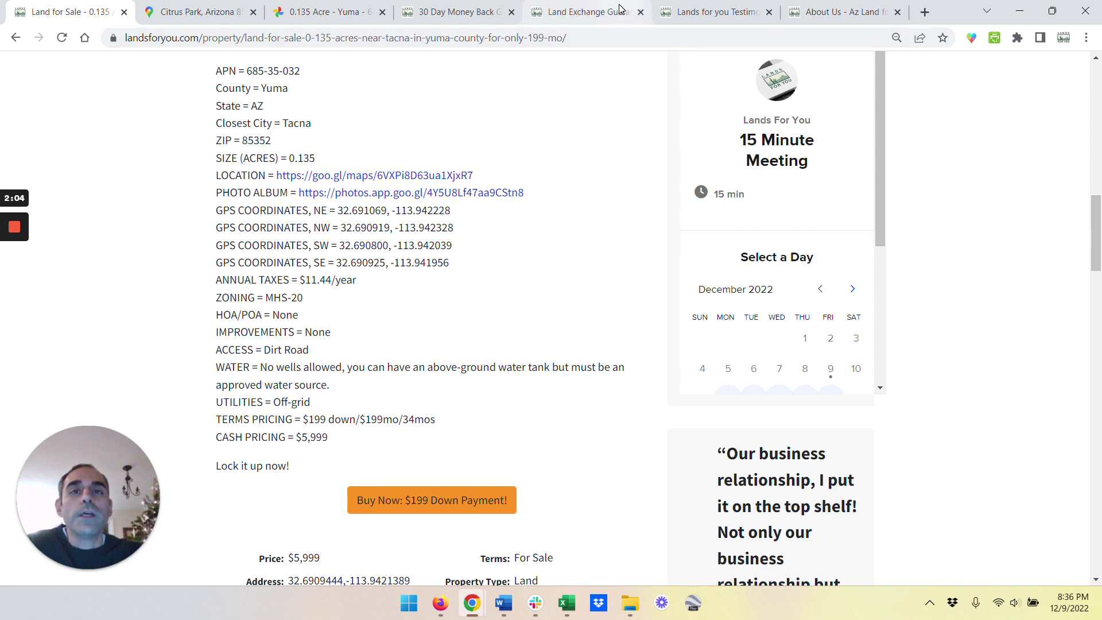
left_click(589, 11)
scroll(431, 302, "down", 5)
Step: Highlight the Land Exchange Guarantee's sentence about the small $99 fee, then scroll back up
left_click_drag(445, 237, 390, 220)
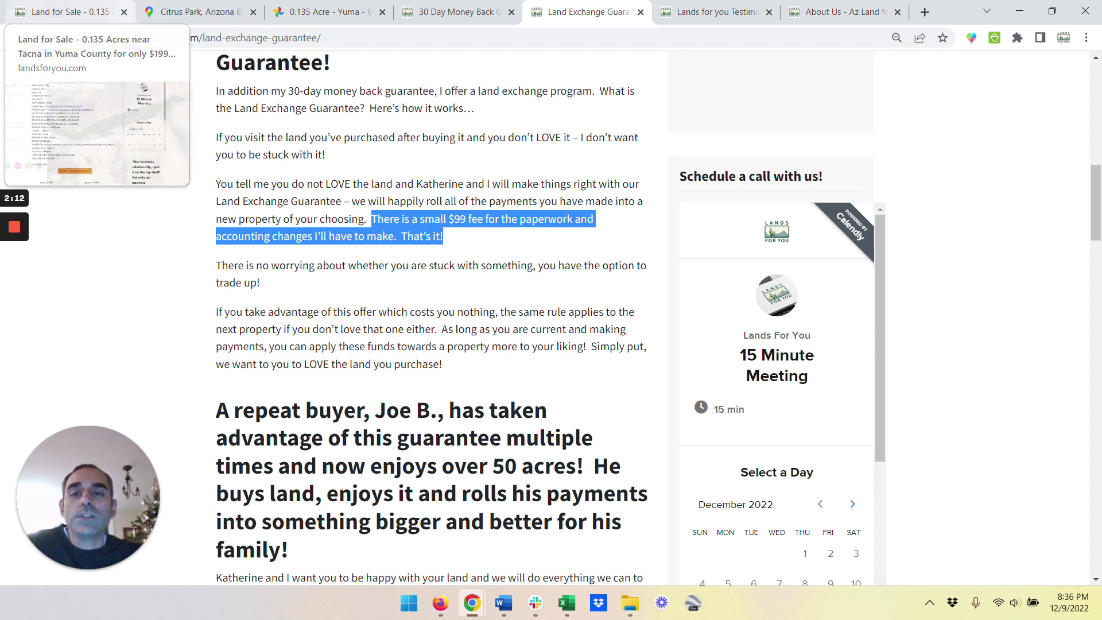
scroll(615, 398, "up", 2)
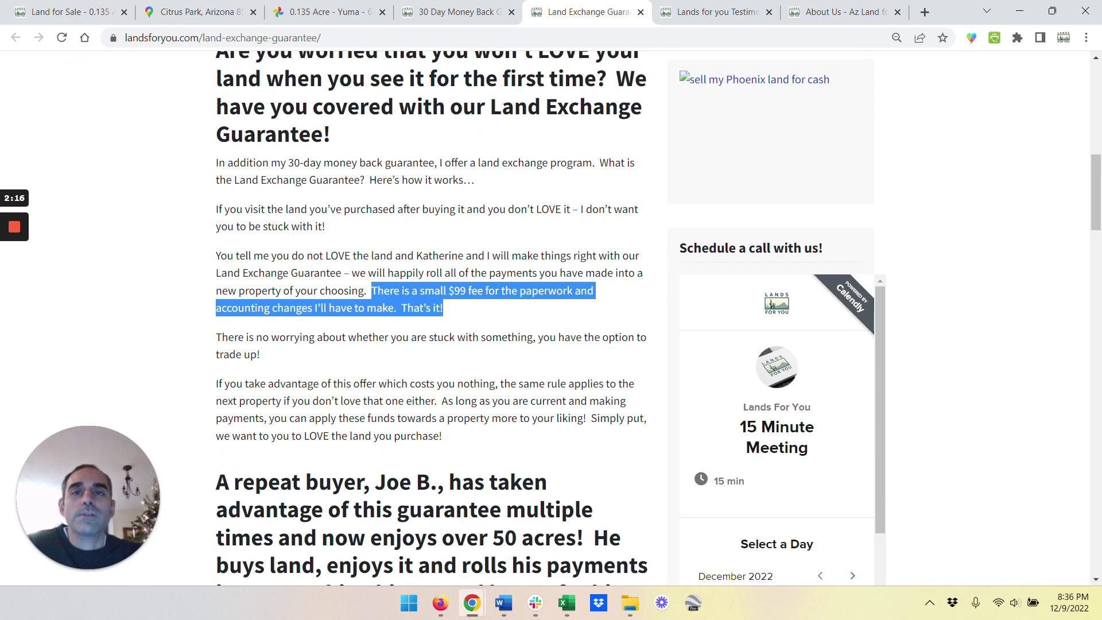
scroll(434, 496, "up", 6)
scroll(433, 495, "up", 4)
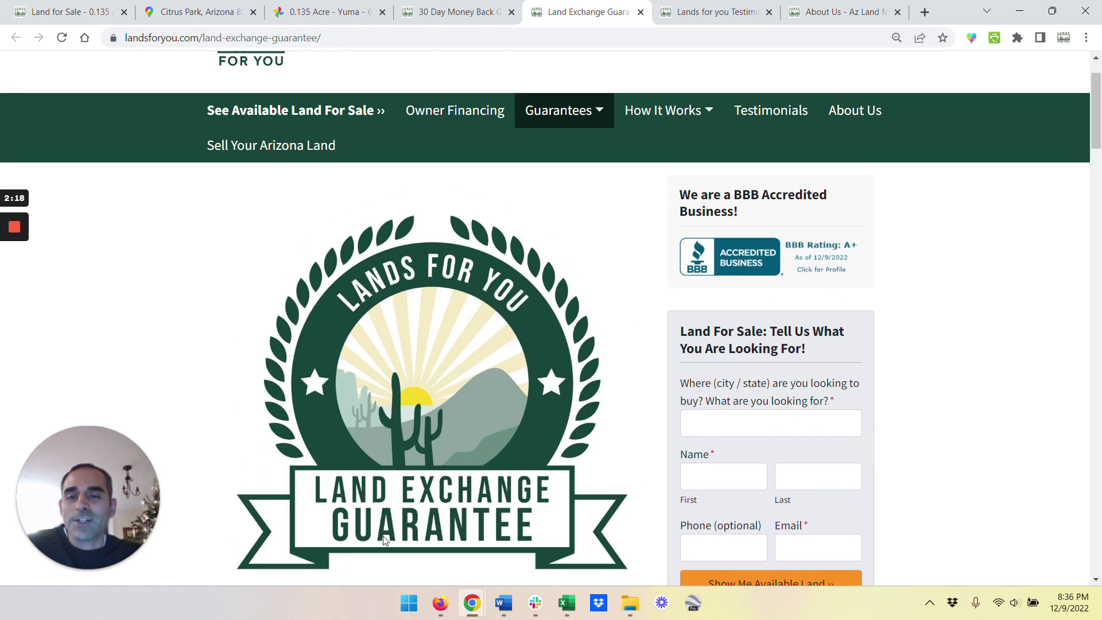
left_click(715, 13)
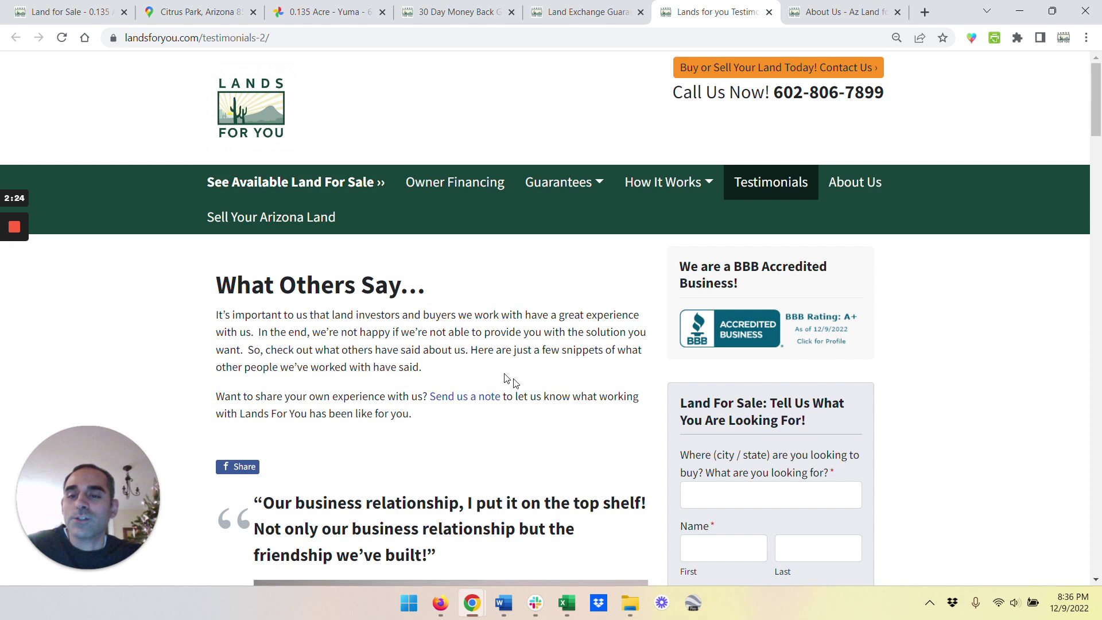
scroll(516, 388, "down", 5)
scroll(534, 396, "down", 5)
scroll(543, 408, "down", 5)
scroll(543, 408, "down", 5)
scroll(543, 408, "down", 4)
scroll(572, 434, "down", 6)
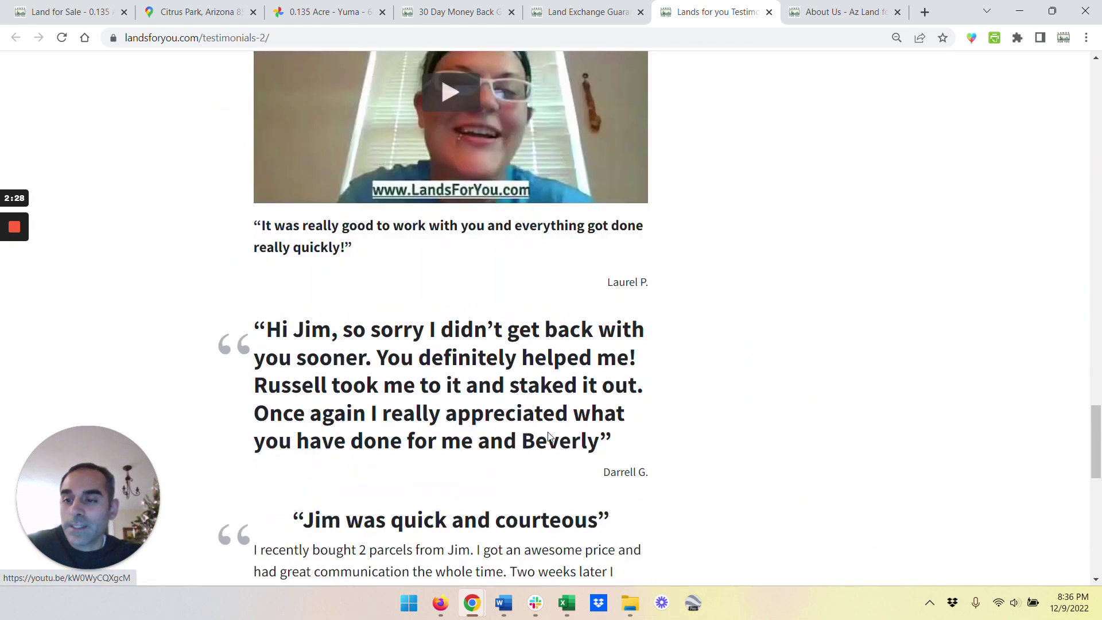
scroll(573, 434, "down", 2)
scroll(573, 434, "down", 4)
scroll(573, 434, "down", 3)
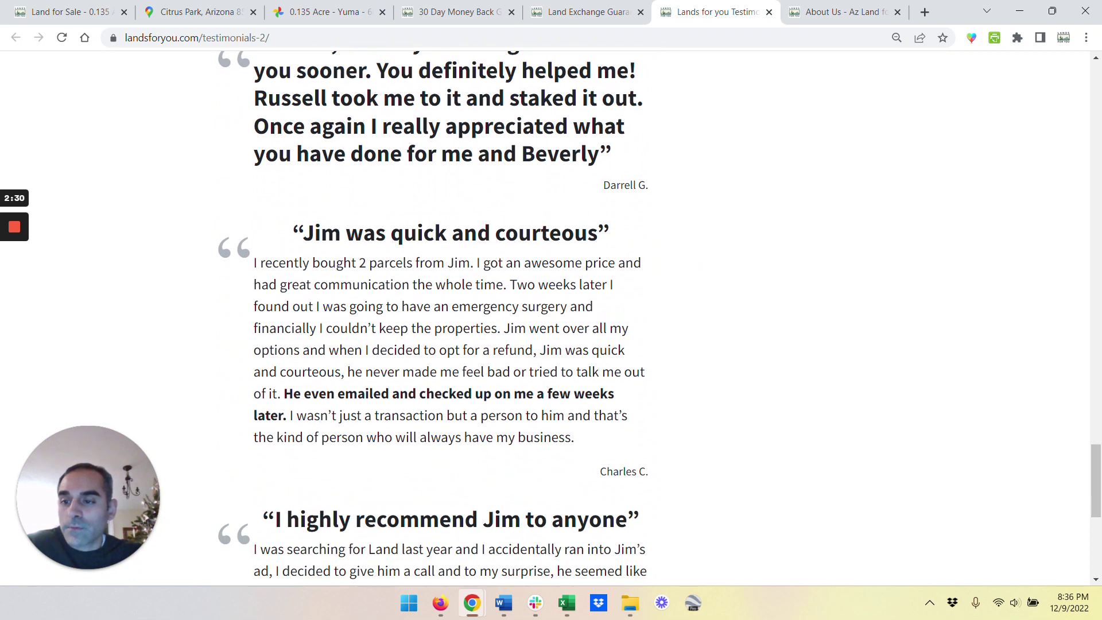
scroll(573, 434, "down", 6)
scroll(573, 434, "up", 1)
Step: Scroll through the testimonial video clips and customer quotes, then jump back to the top
key("Home")
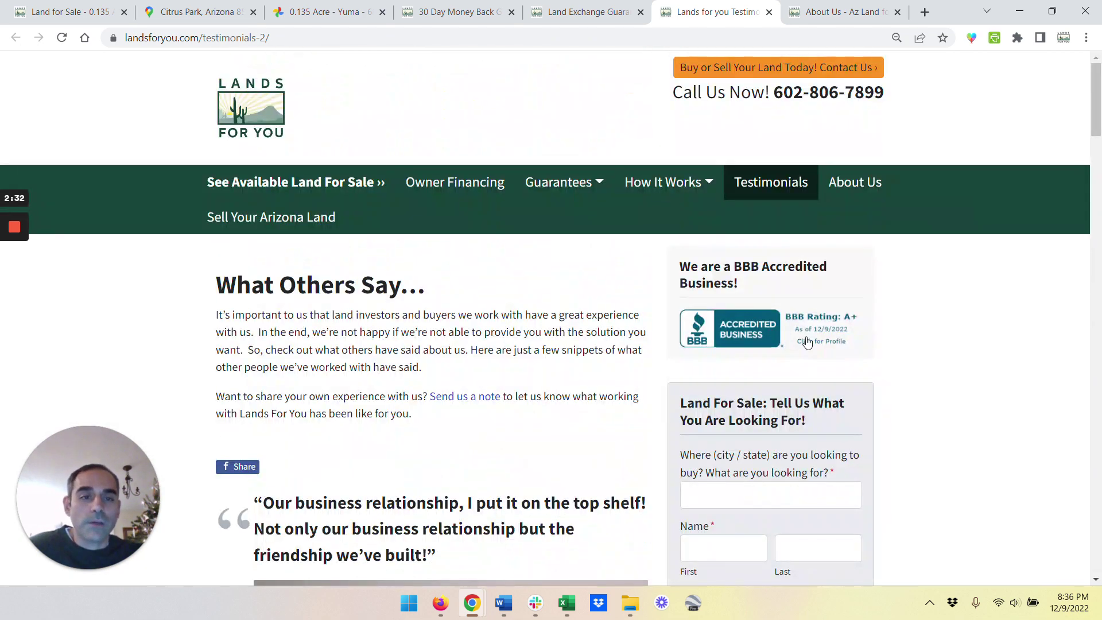
Step: Search 'google landsforyou' from the address bar to show the profile with 64 reviews
key("ctrl+l")
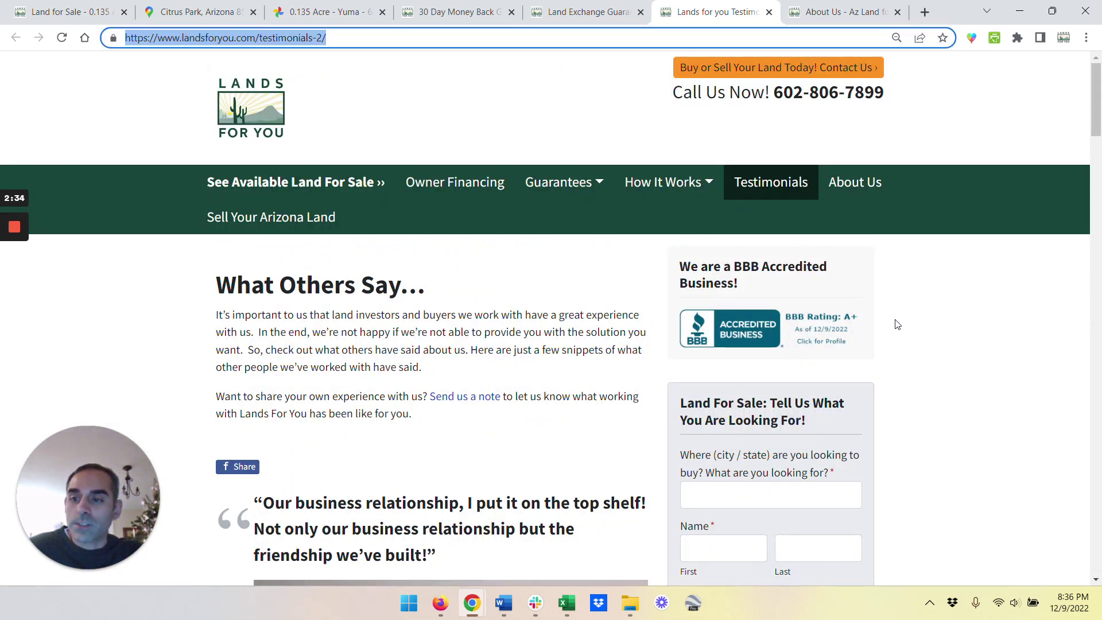
type("google land")
key("Return")
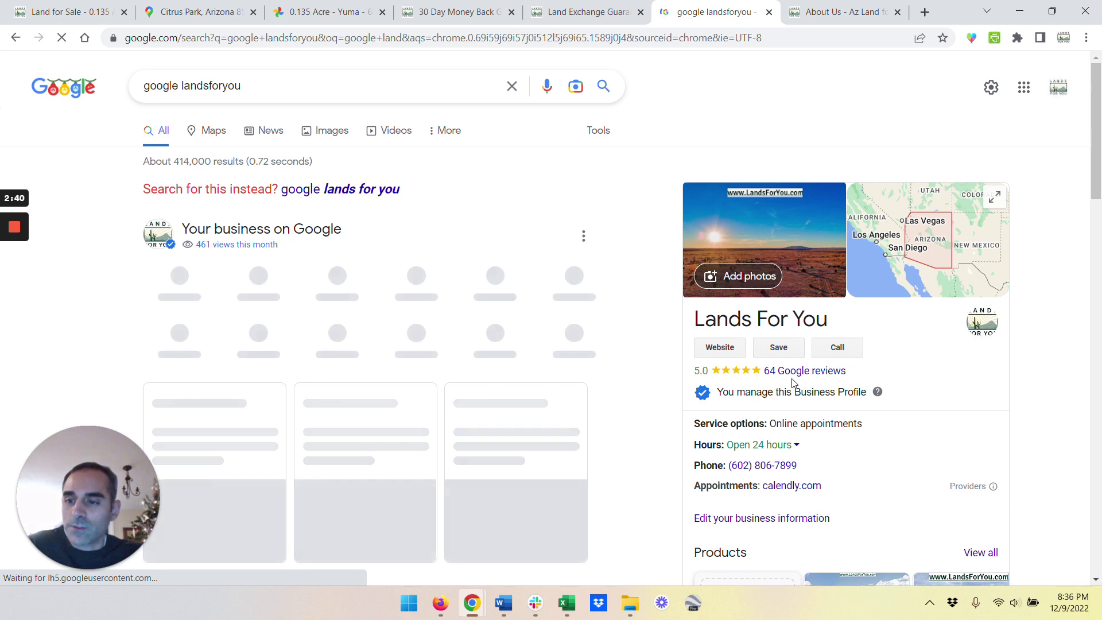
left_click(832, 12)
scroll(819, 216, "down", 3)
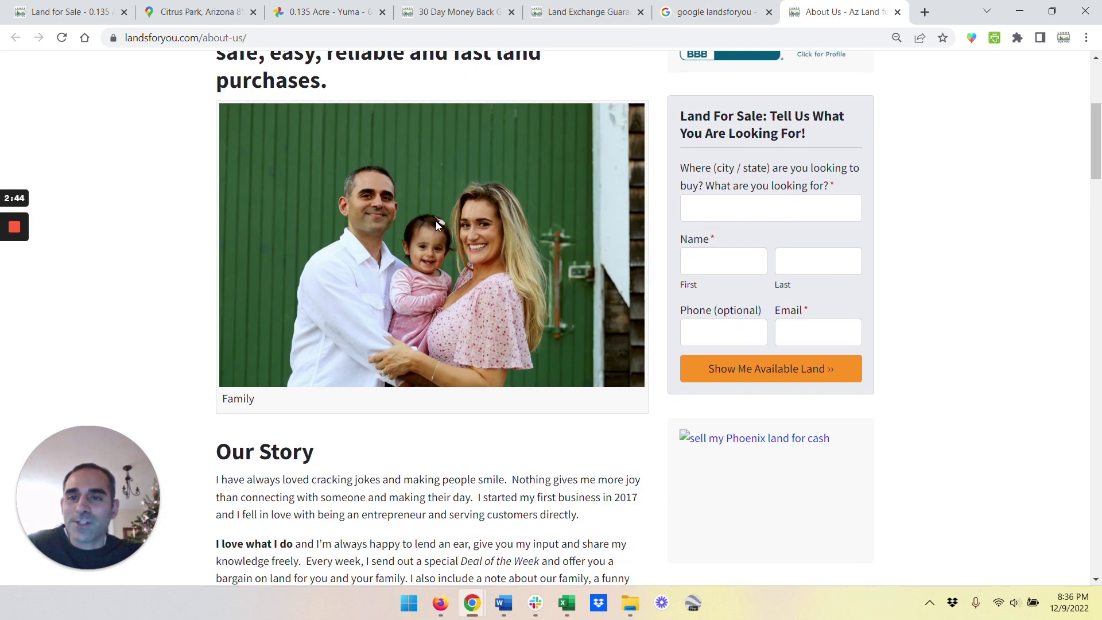
scroll(439, 292, "down", 4)
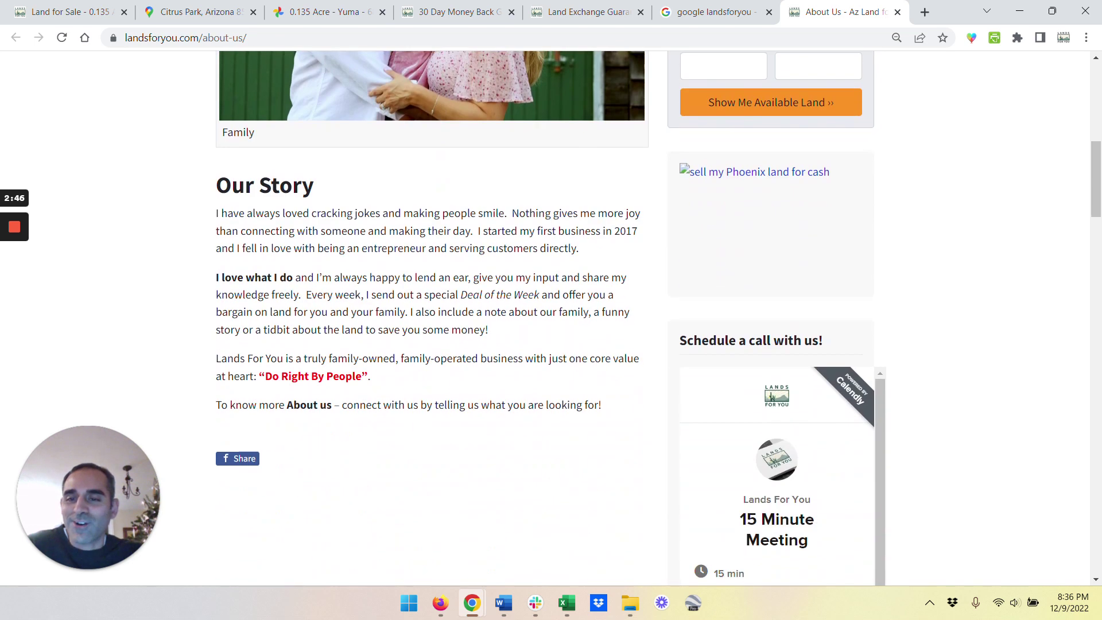
Step: Read the About Us 'Our Story' and highlight 'Do Right By People', then return to the Tacna listing
left_click_drag(368, 283, 260, 283)
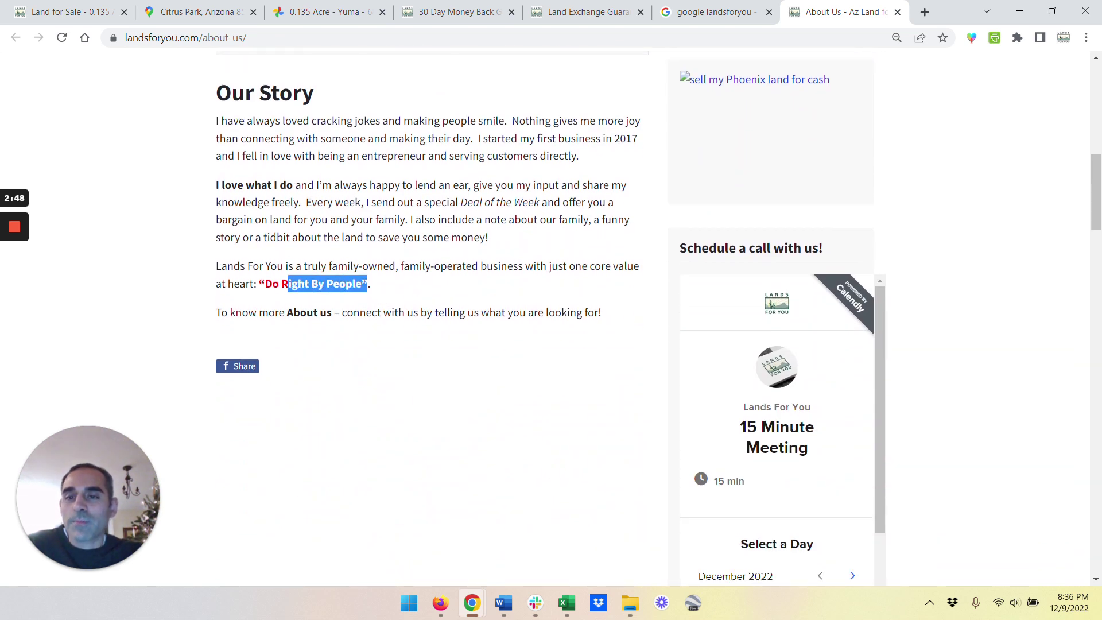
left_click(545, 396)
left_click(69, 11)
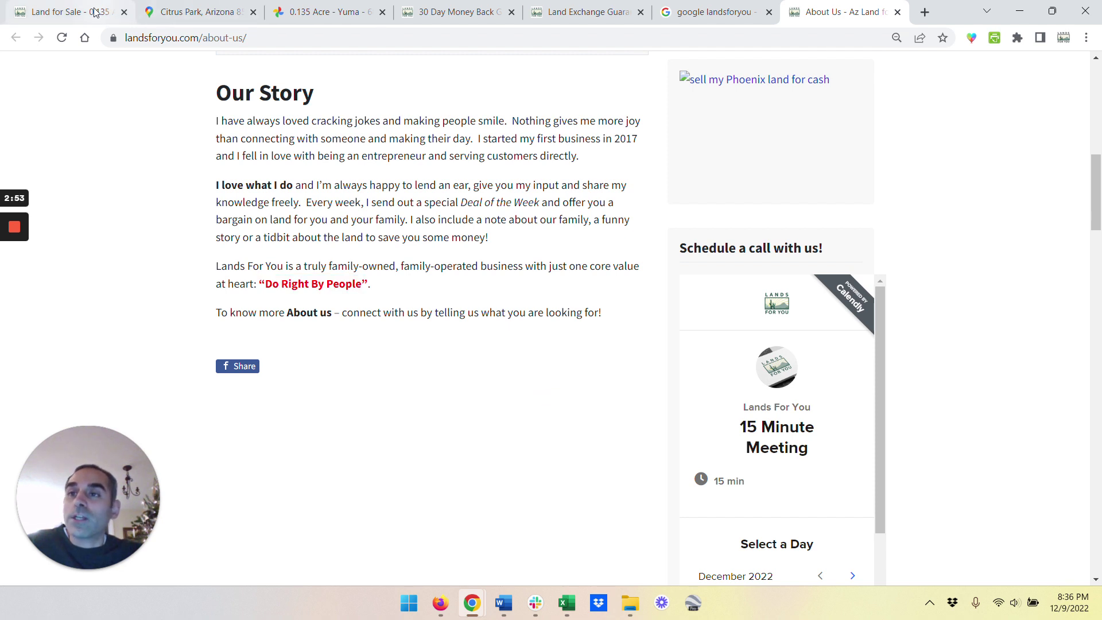
scroll(431, 302, "up", 8)
scroll(648, 407, "up", 8)
scroll(649, 407, "up", 3)
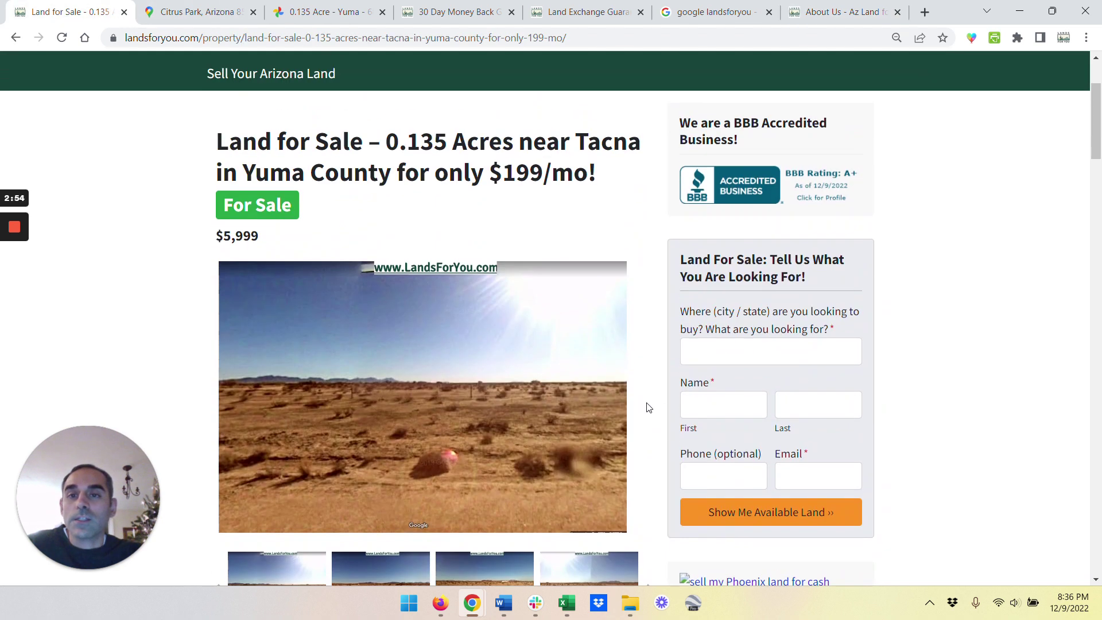
Step: View the Citrus Park route end as a street map near Peterson Dr, then return to the Tacna listing
left_click(198, 11)
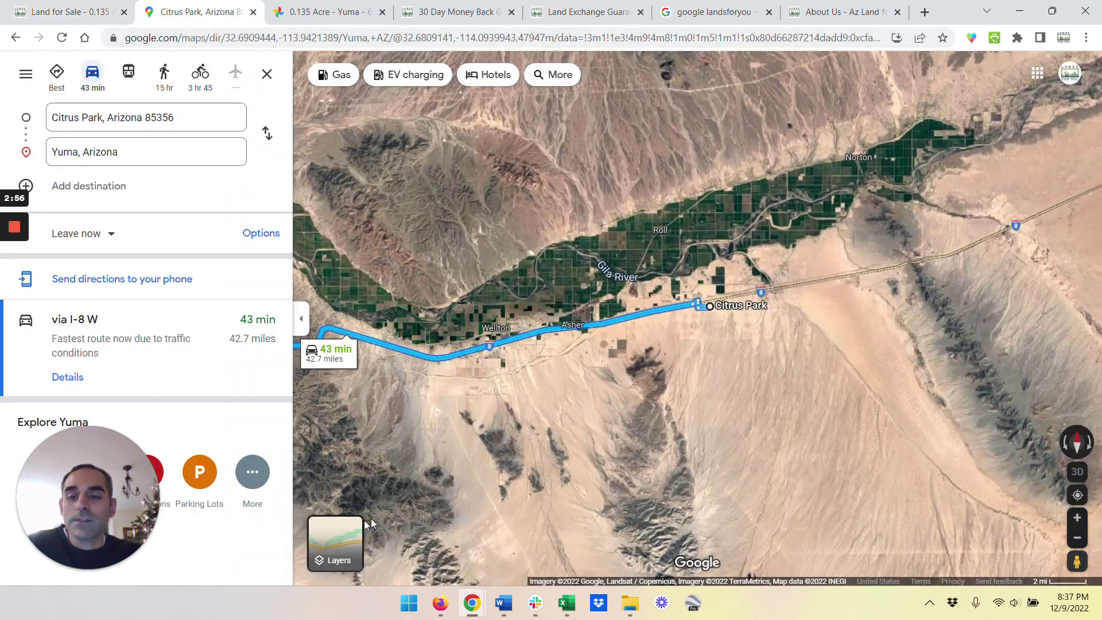
left_click(336, 542)
scroll(745, 320, "up", 5)
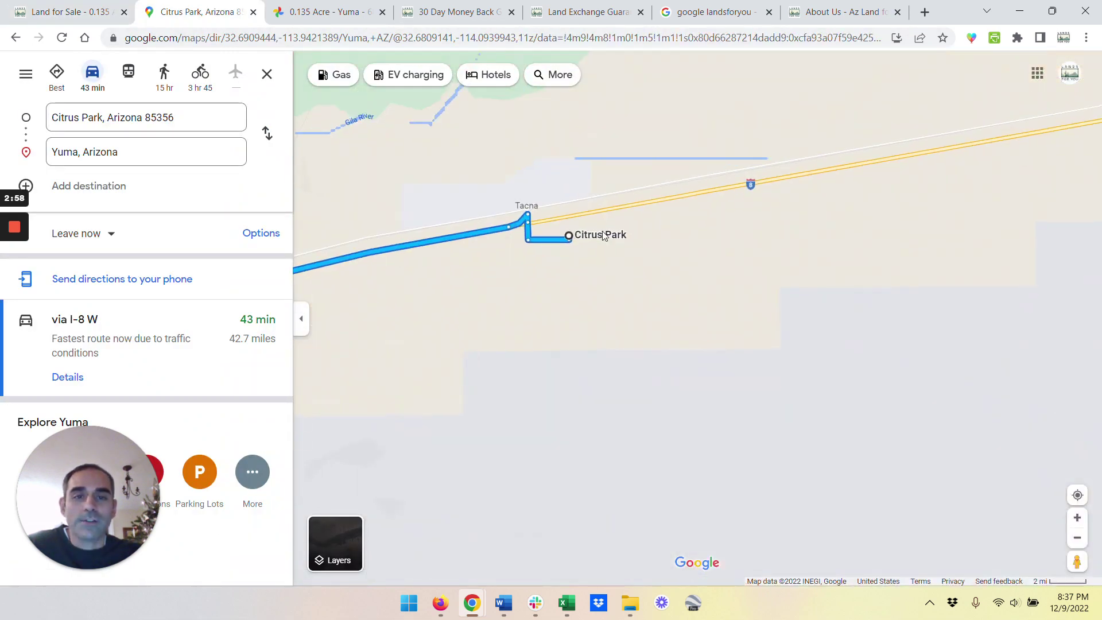
scroll(584, 220, "up", 4)
scroll(525, 328, "up", 4)
scroll(603, 293, "up", 3)
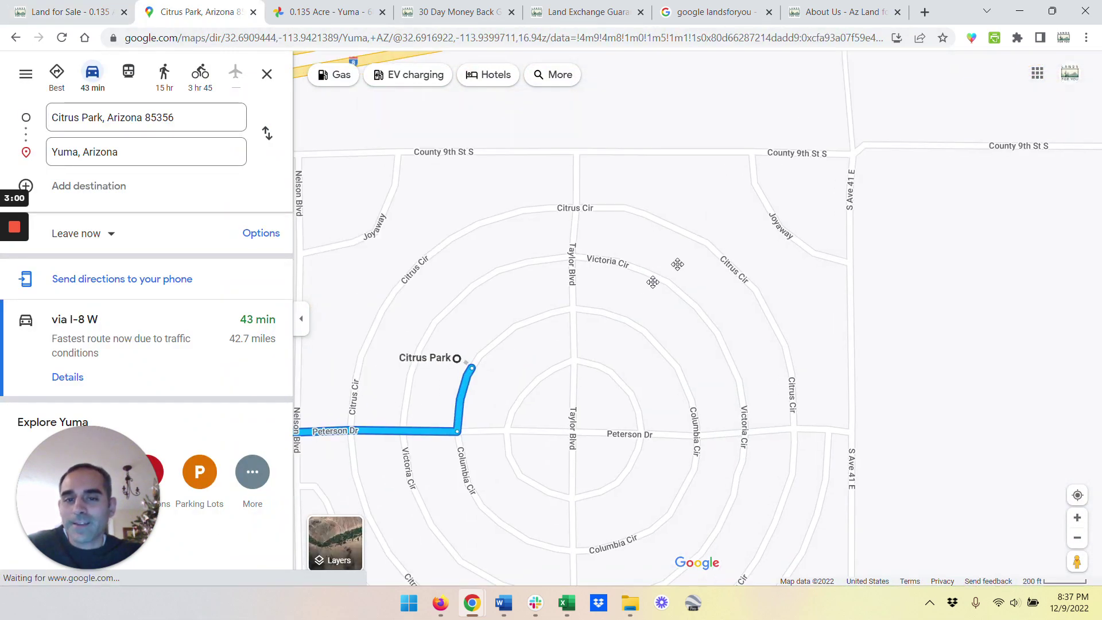
left_click_drag(679, 257, 701, 265)
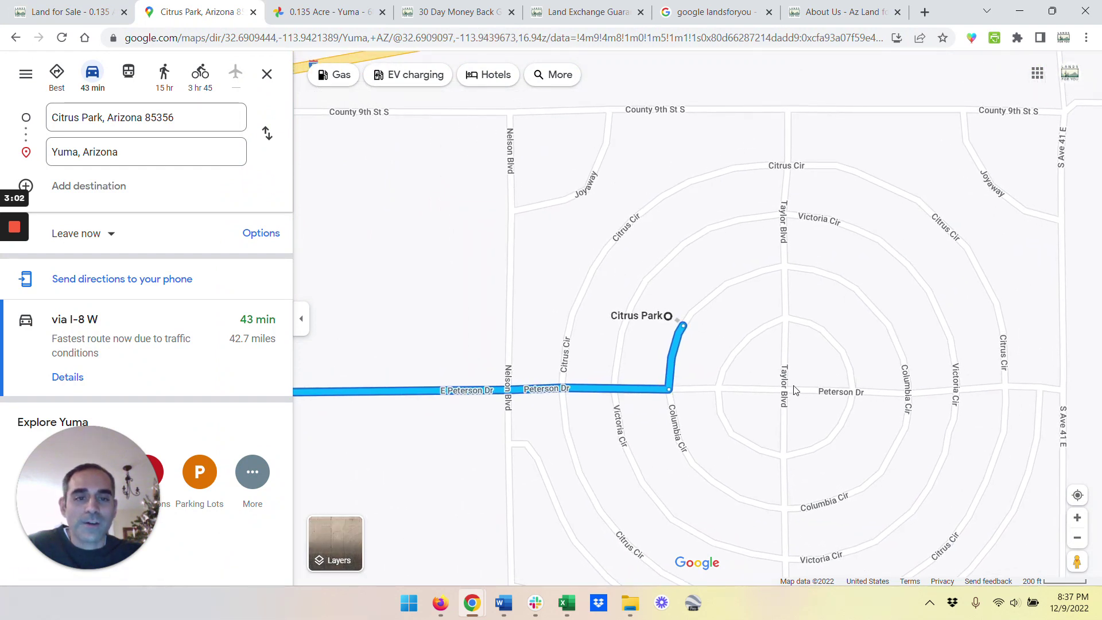
mouse_move(795, 390)
left_mouse_down()
mouse_move(728, 265)
mouse_move(759, 362)
left_mouse_up()
scroll(727, 266, "down", 1)
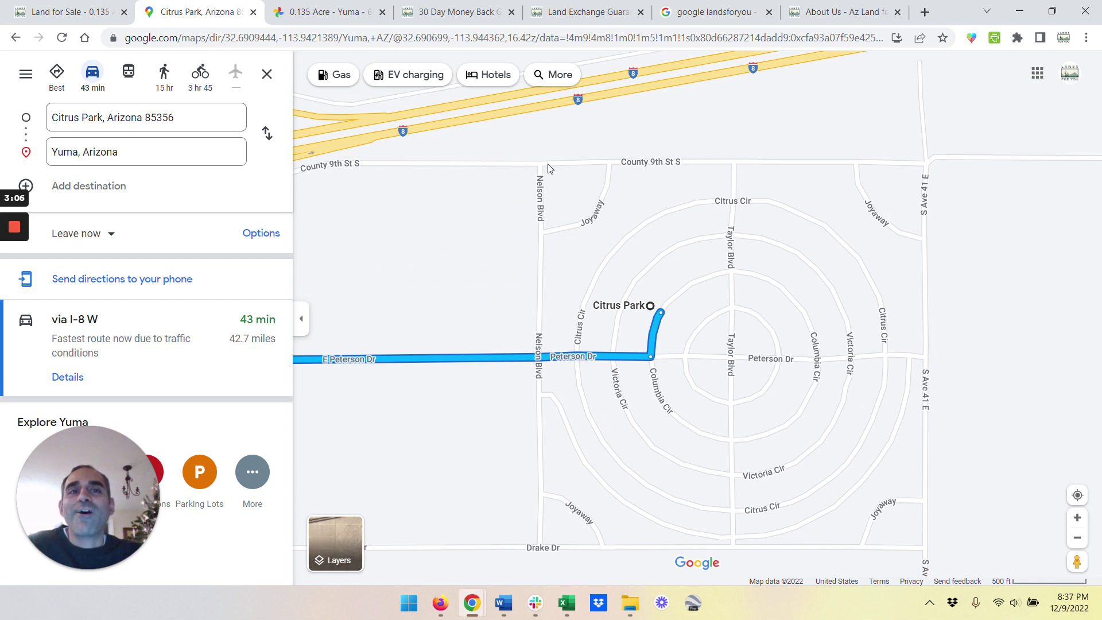
left_click(67, 13)
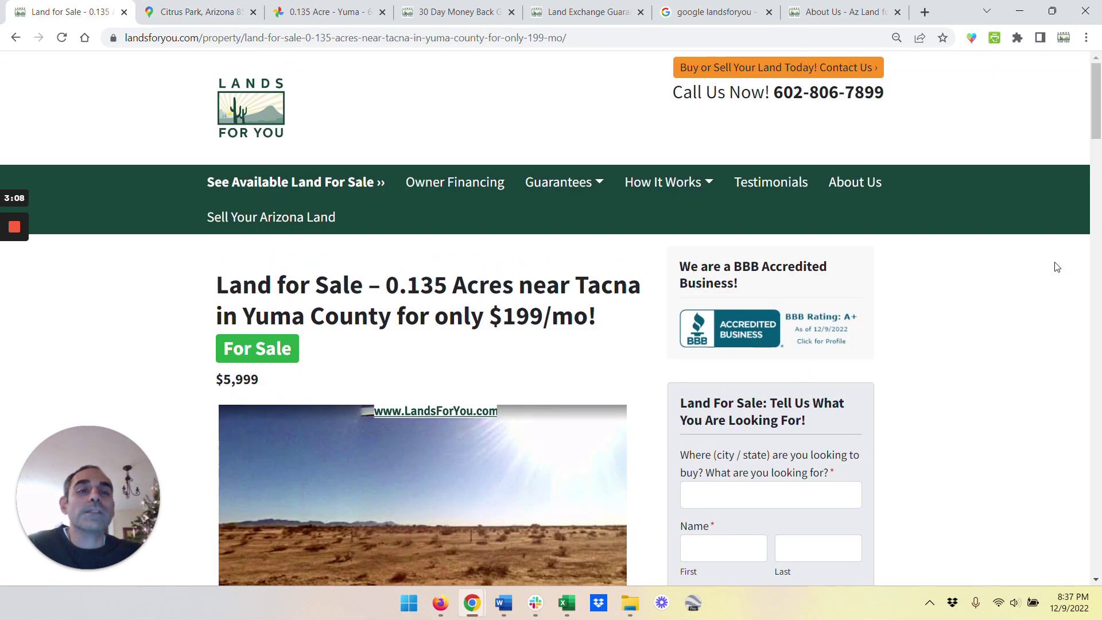
left_click_drag(774, 92, 886, 92)
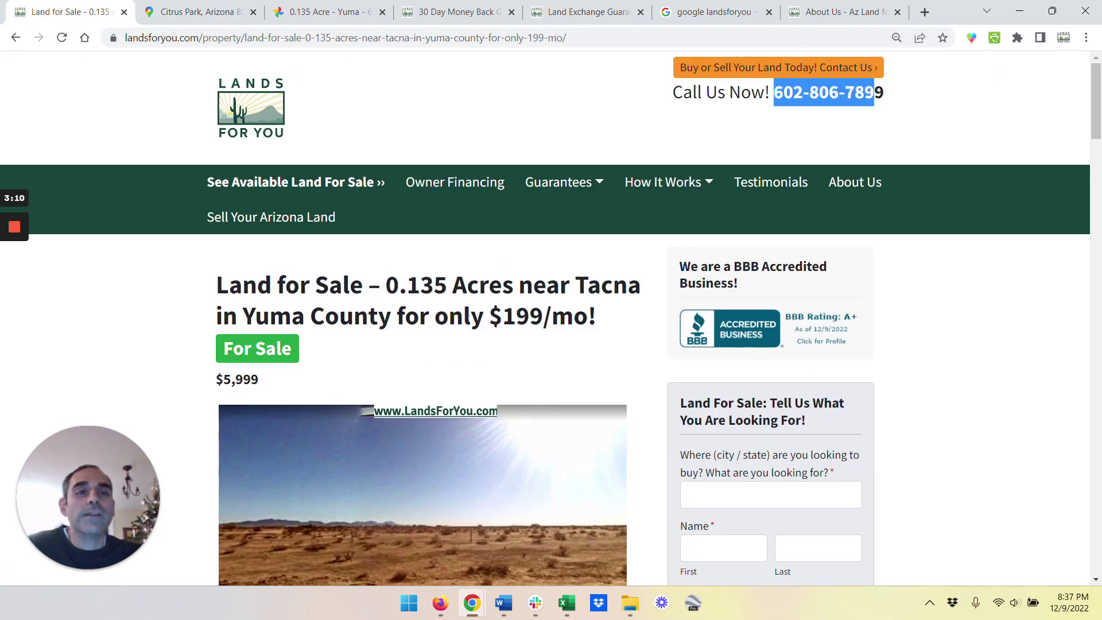
left_click(869, 117)
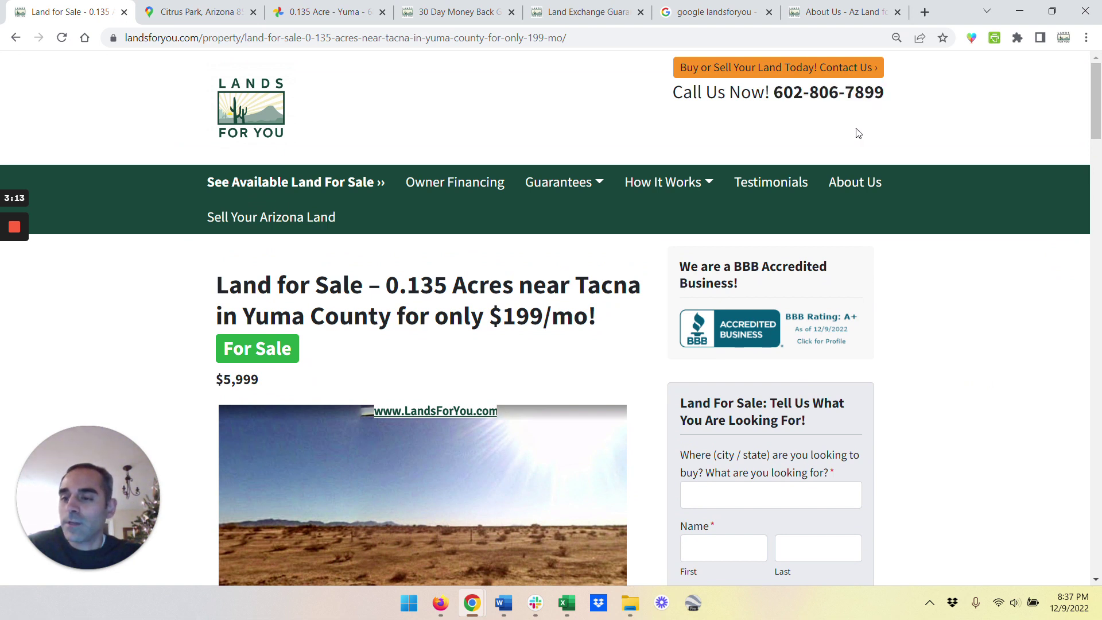